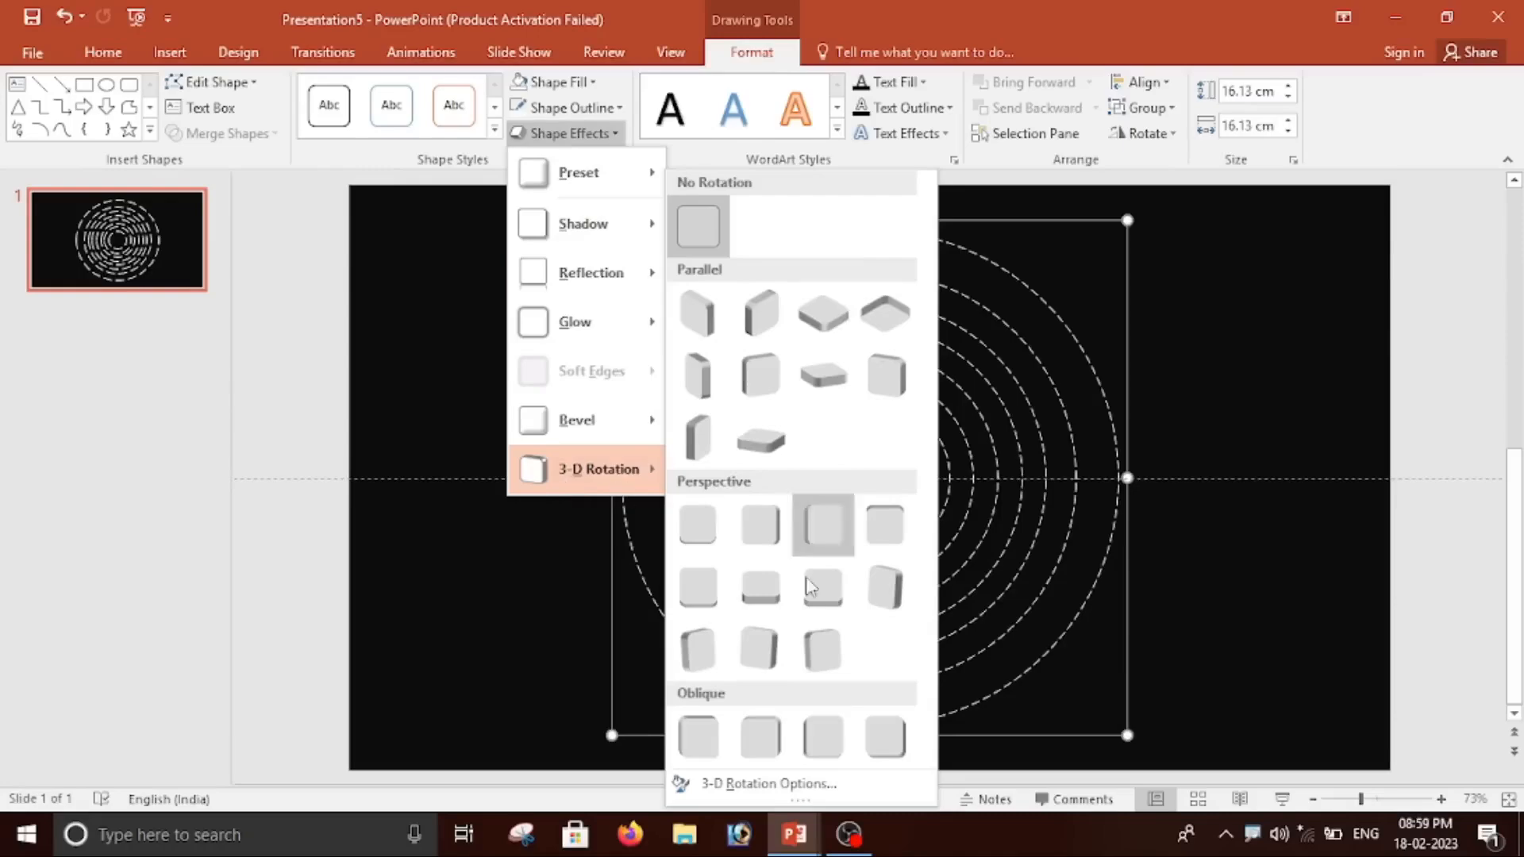
Apply the Off Axis 1 Top parallel 3-D rotation preset to the dashed concentric circles.
{"action": "left_click", "coordinate": [796, 786]}
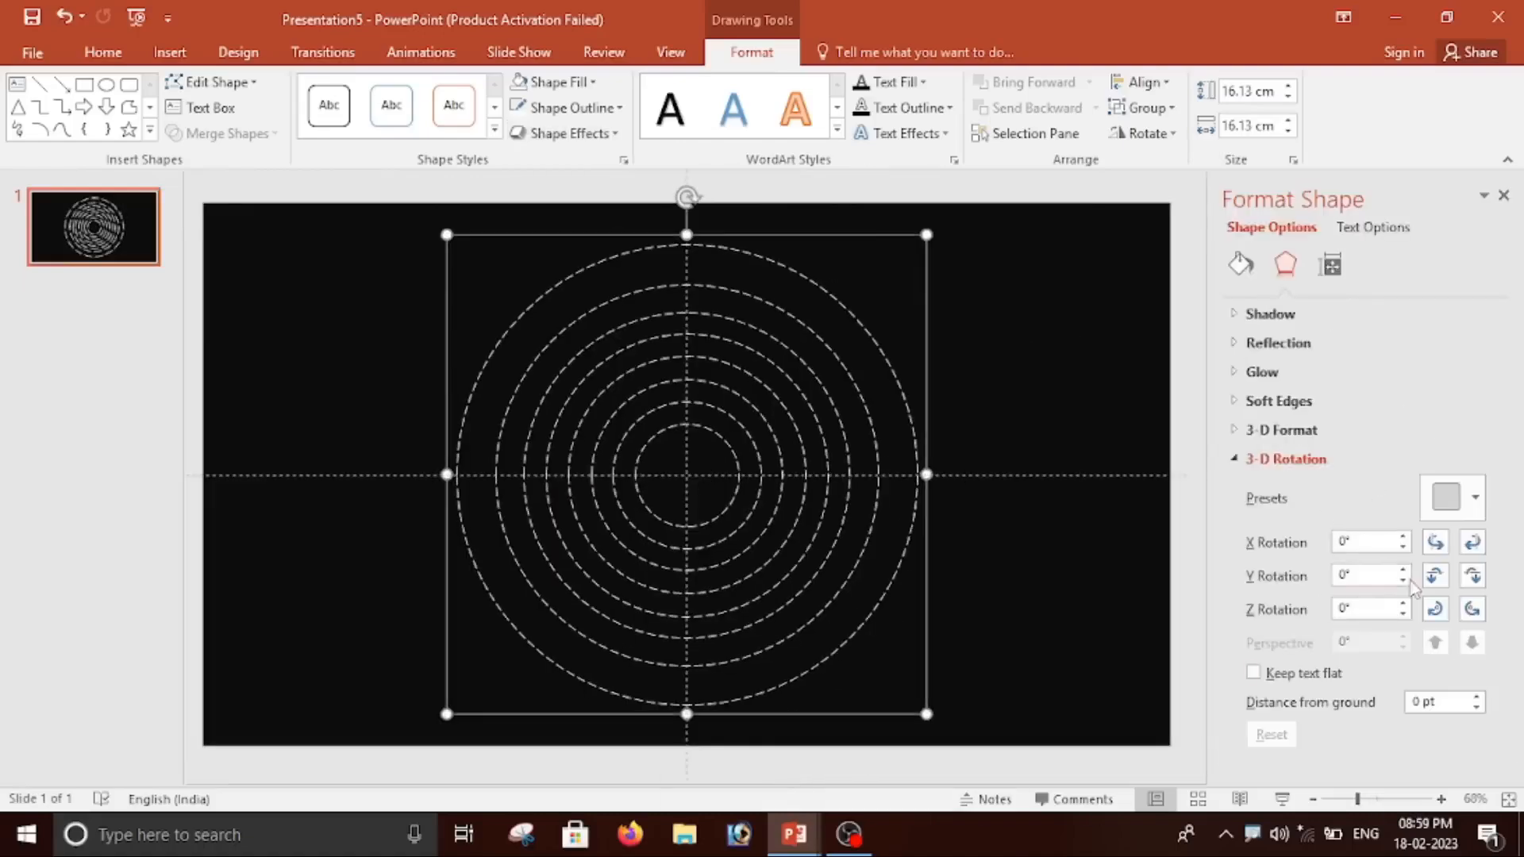
{"action": "left_click", "coordinate": [1476, 503]}
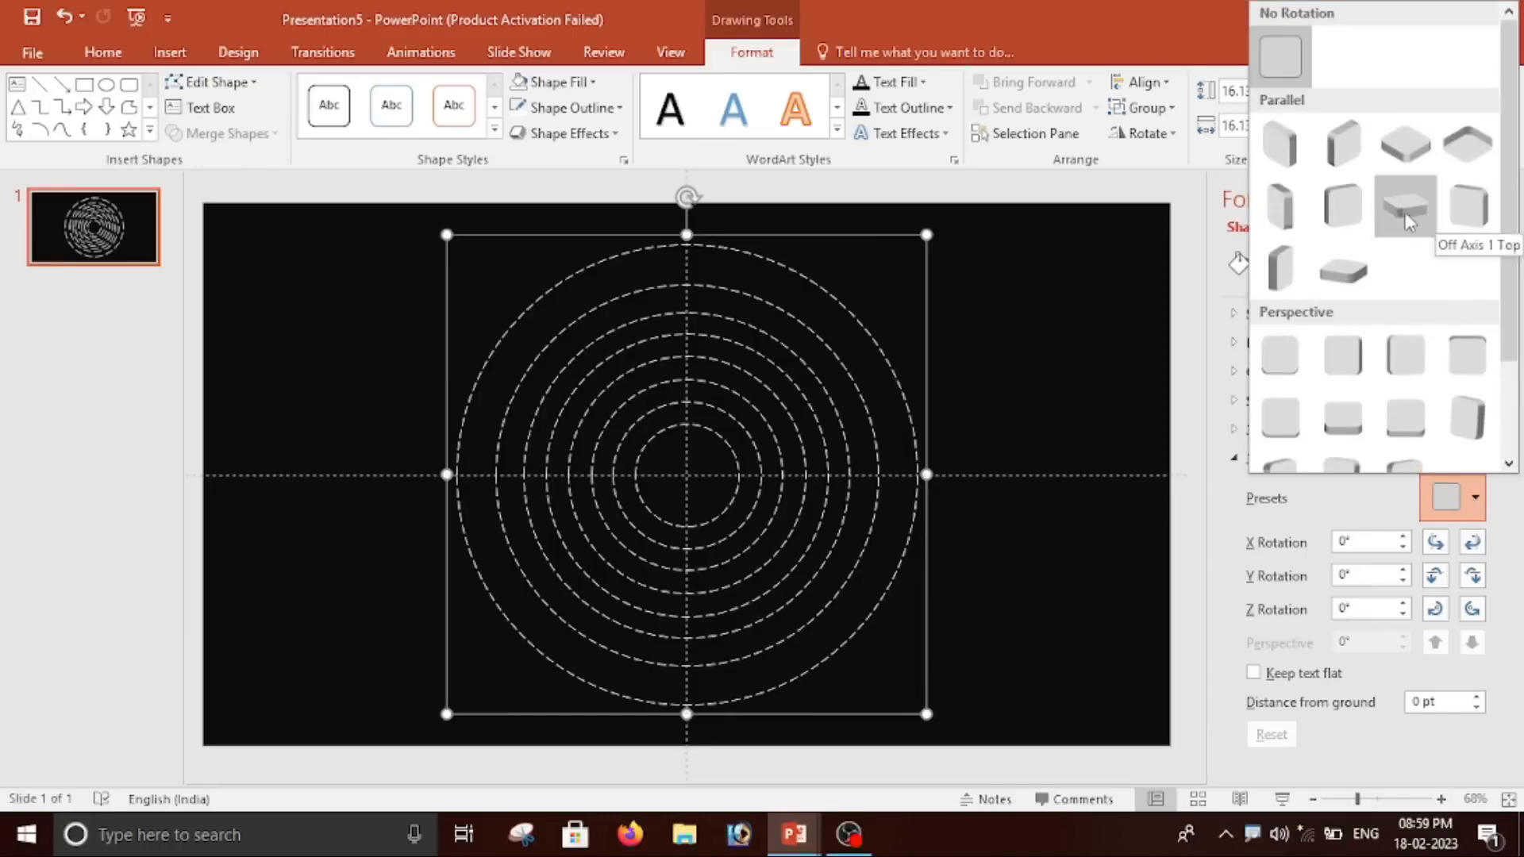
{"action": "scroll", "coordinate": [1397, 233], "scroll_direction": "down", "scroll_amount": 2}
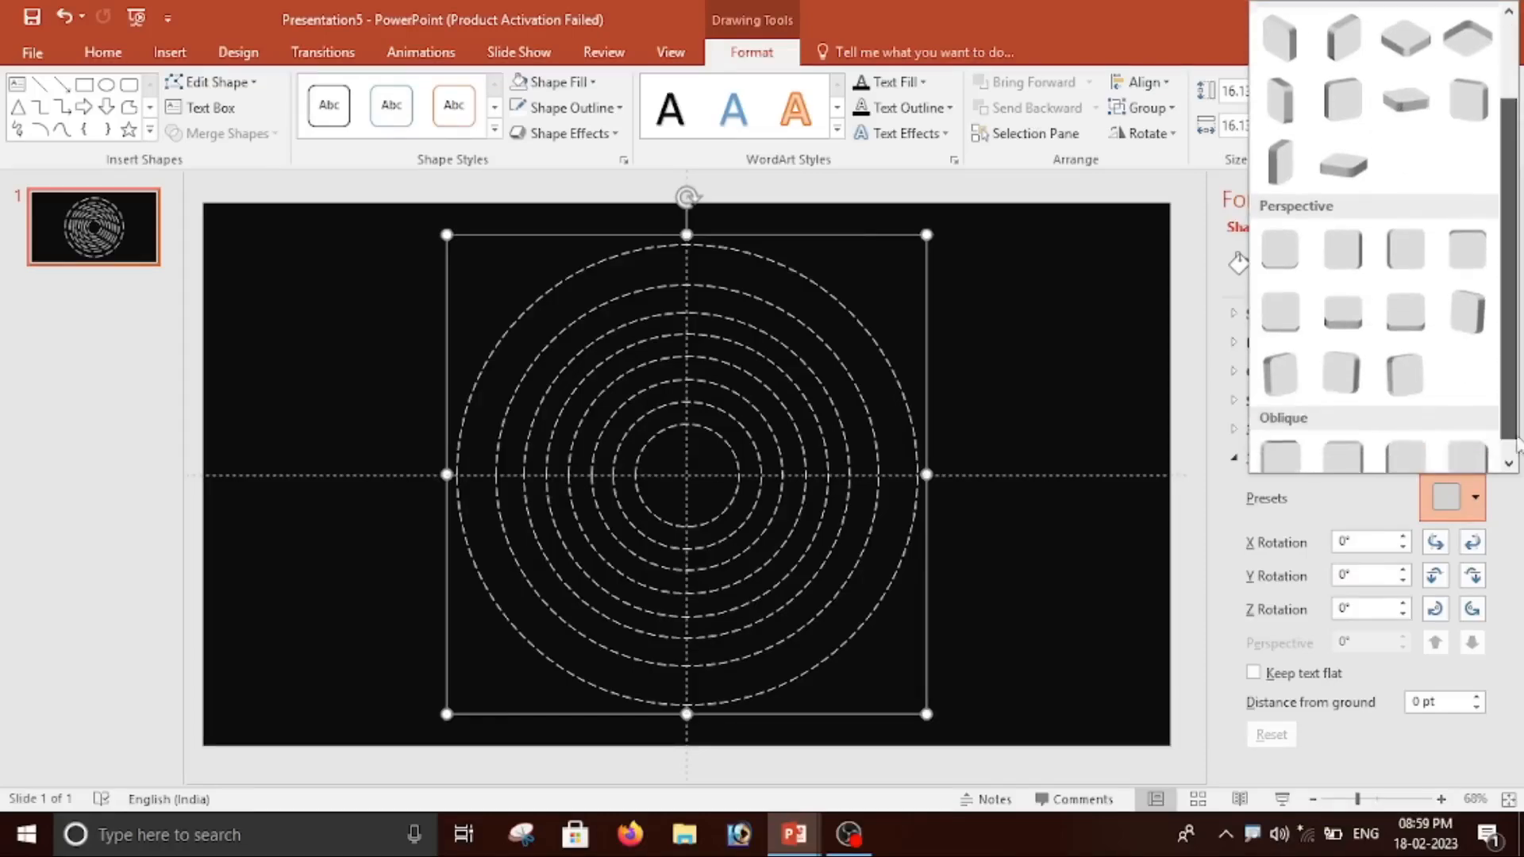
{"action": "scroll", "coordinate": [1382, 222], "scroll_direction": "up", "scroll_amount": 2}
{"action": "left_click", "coordinate": [1401, 208]}
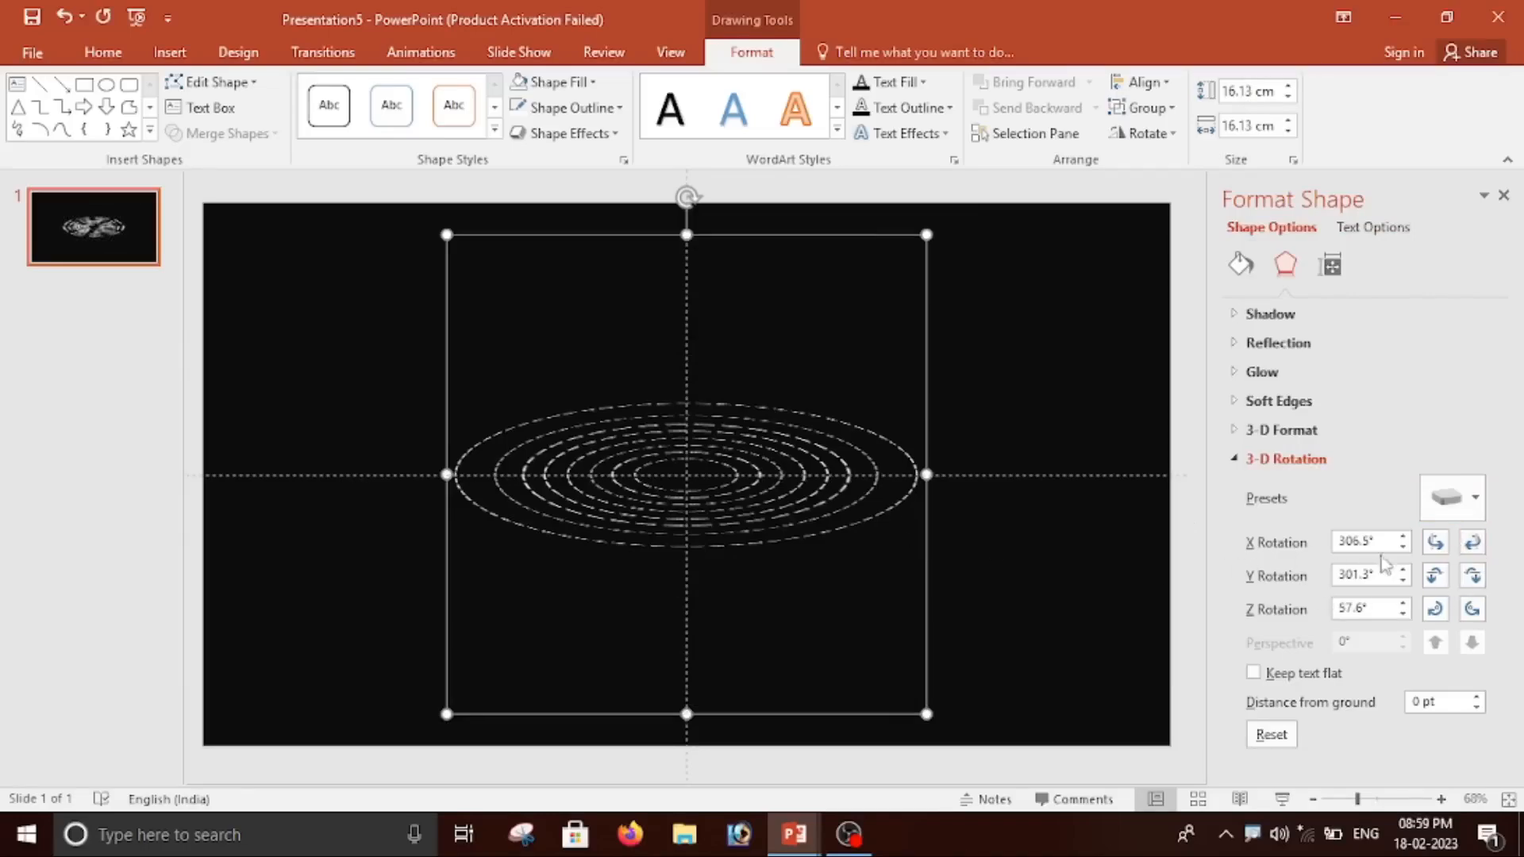
Fine-tune the circles' 3-D rotation to X 320.3°, Y 300.4° and Z 45.6°, then close the shape formatting options.
{"action": "left_click", "coordinate": [1437, 543]}
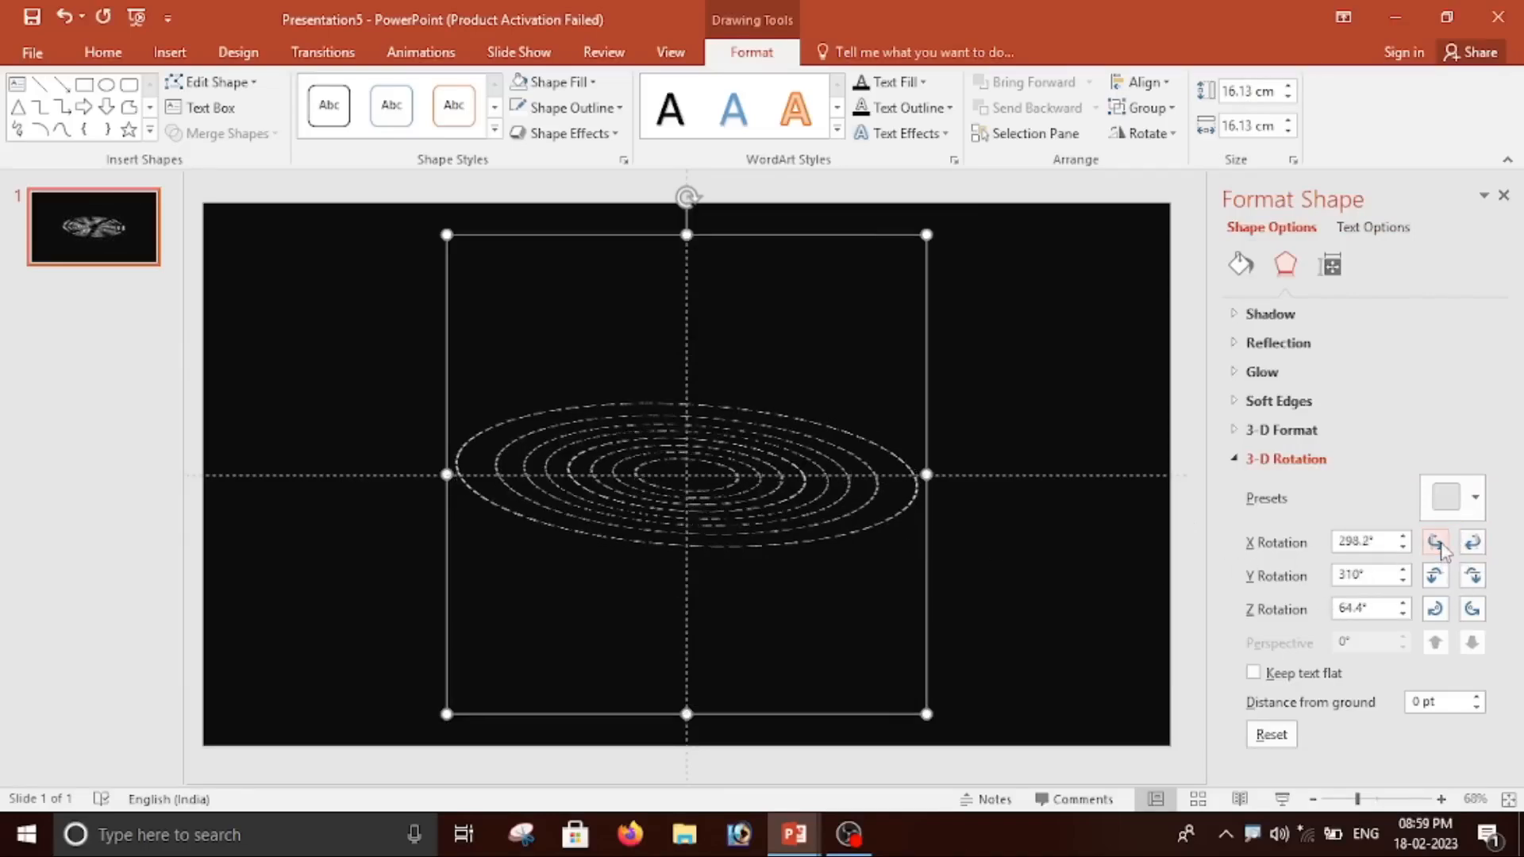
{"action": "left_click", "coordinate": [1473, 542]}
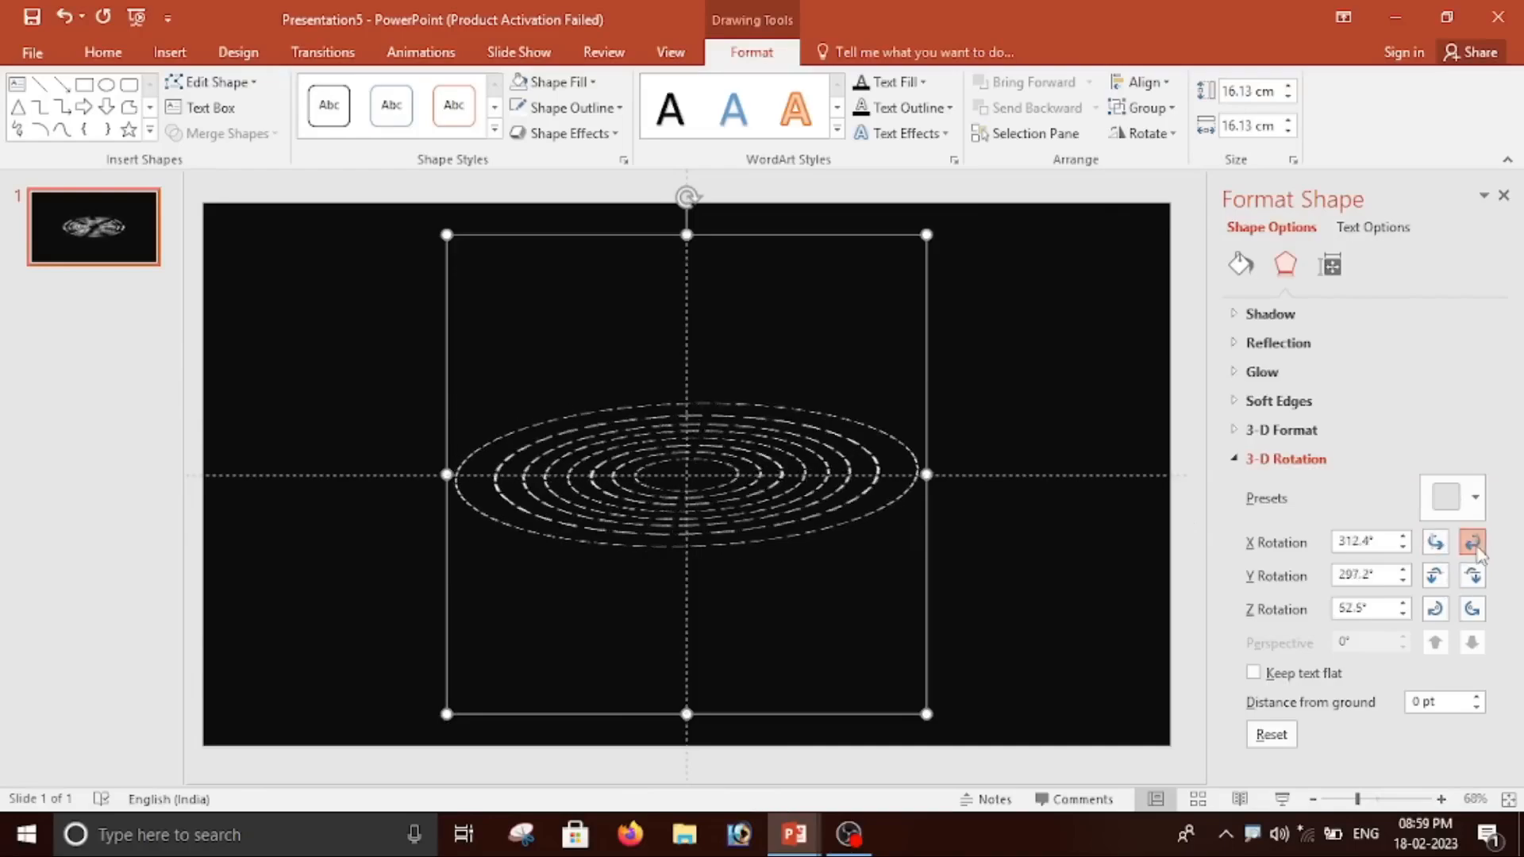
{"action": "left_click", "coordinate": [1435, 576]}
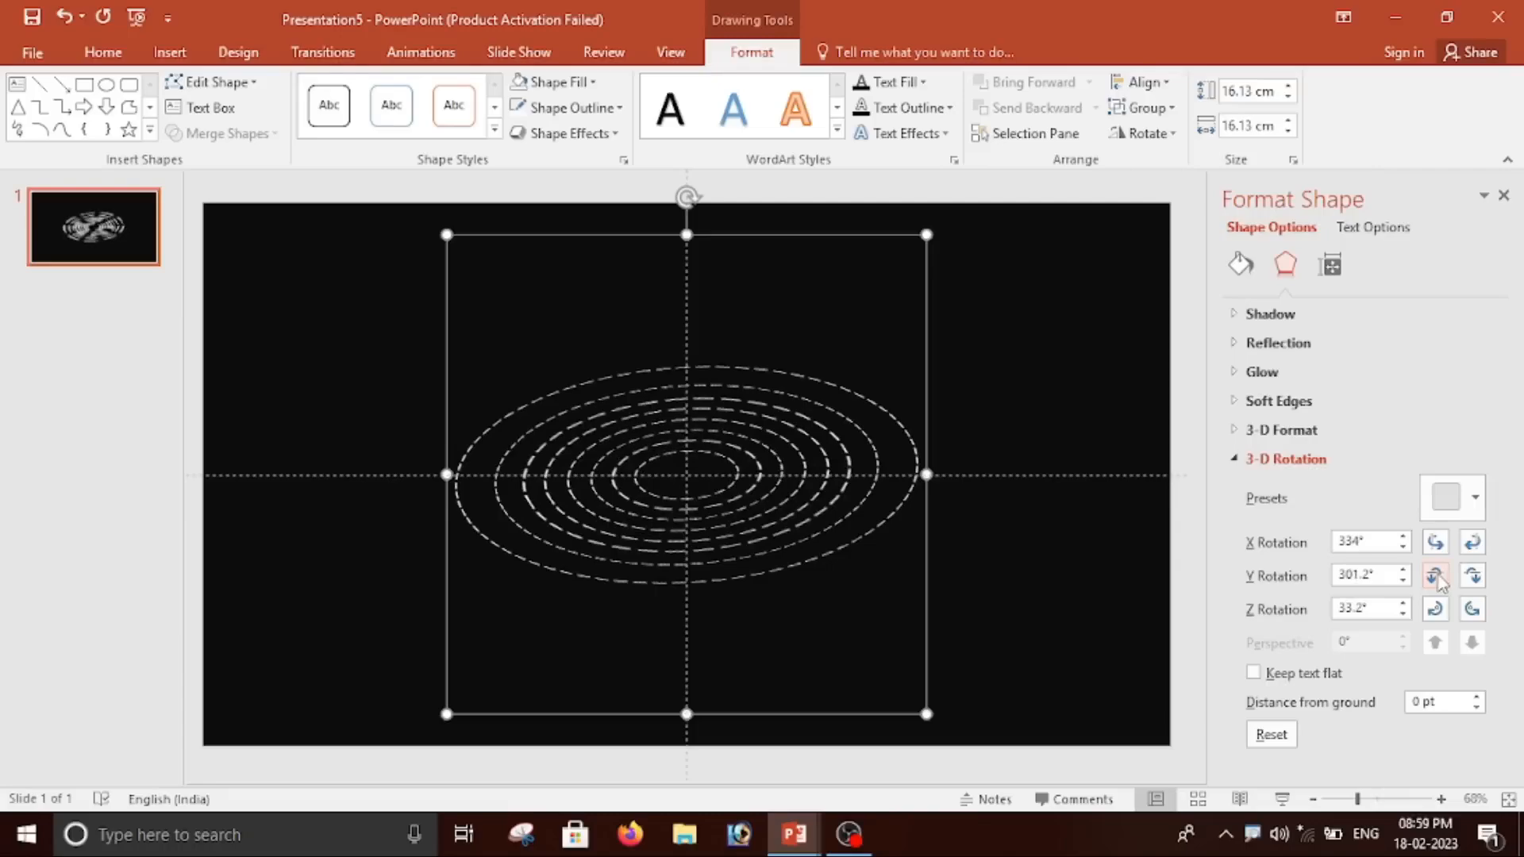
{"action": "left_click", "coordinate": [1472, 575]}
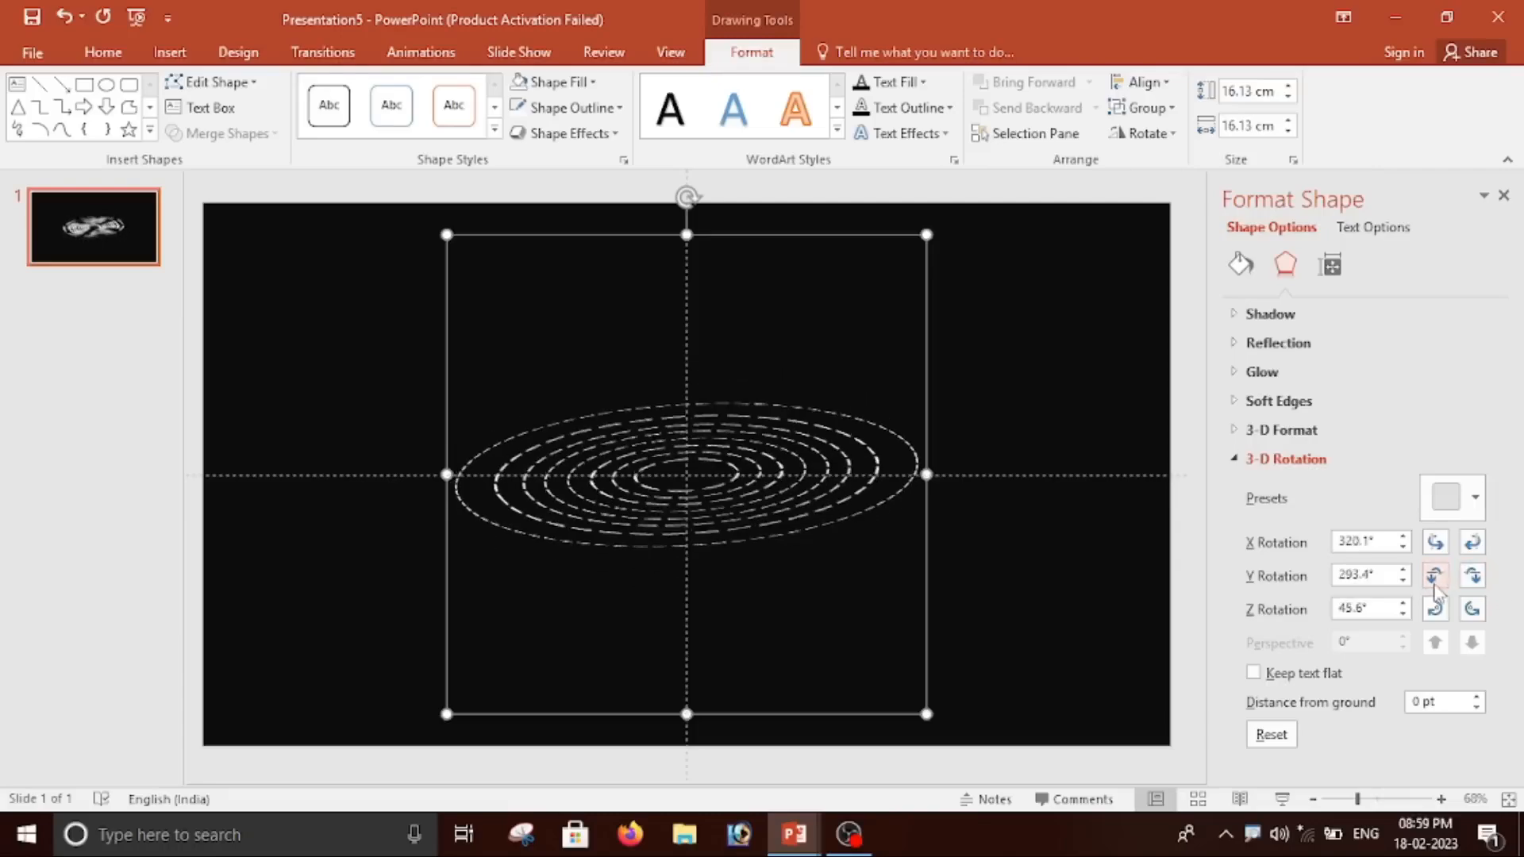
{"action": "left_click", "coordinate": [1433, 577]}
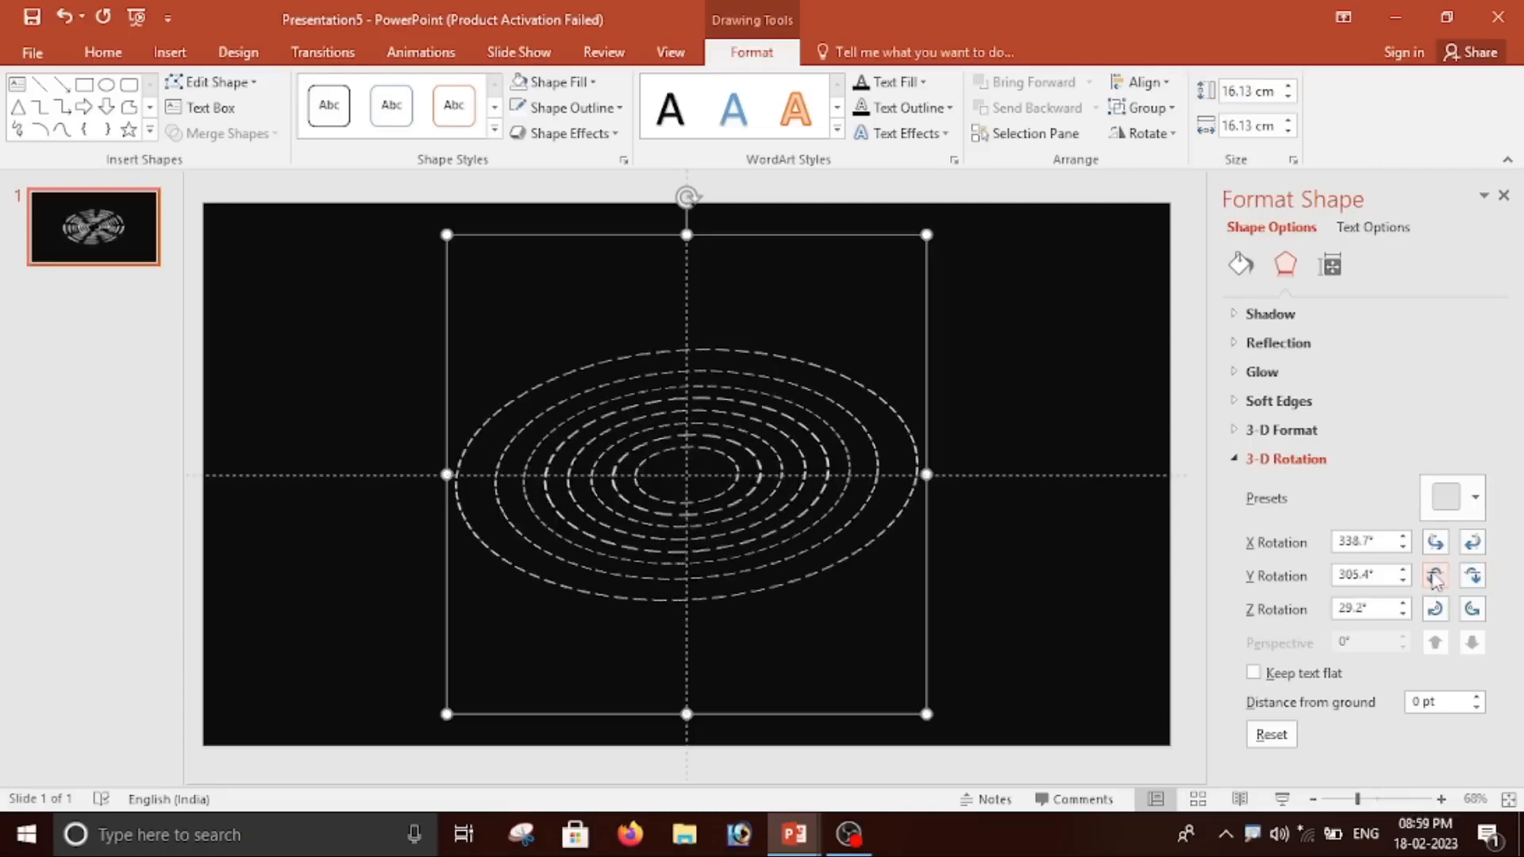
{"action": "left_click", "coordinate": [1472, 577]}
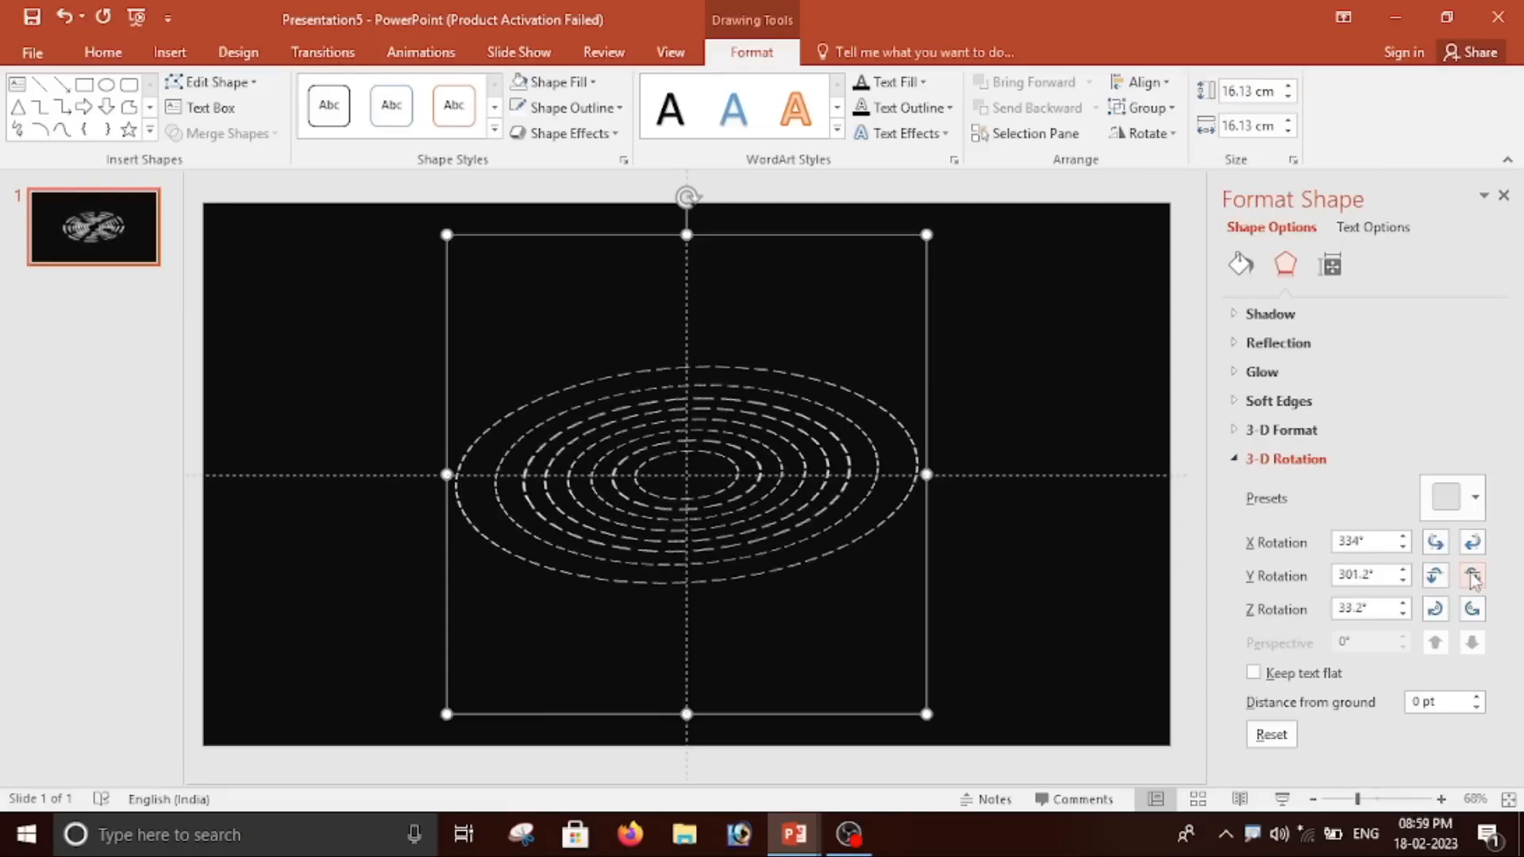
{"action": "left_click", "coordinate": [1472, 578]}
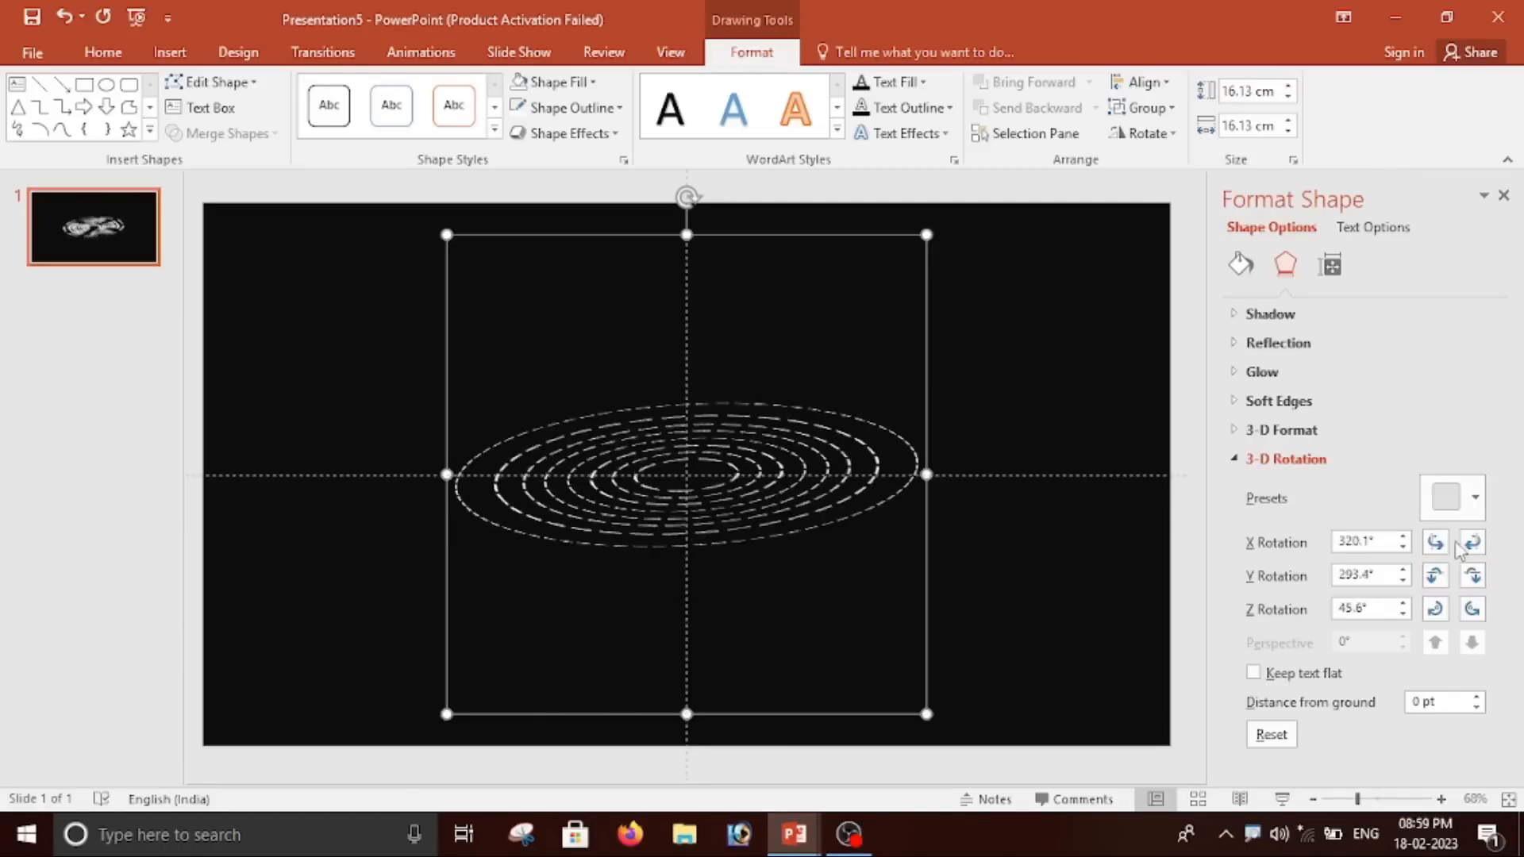
{"action": "left_click", "coordinate": [1474, 543]}
{"action": "left_click", "coordinate": [1433, 545]}
{"action": "left_click", "coordinate": [1432, 548]}
{"action": "left_click", "coordinate": [1473, 576]}
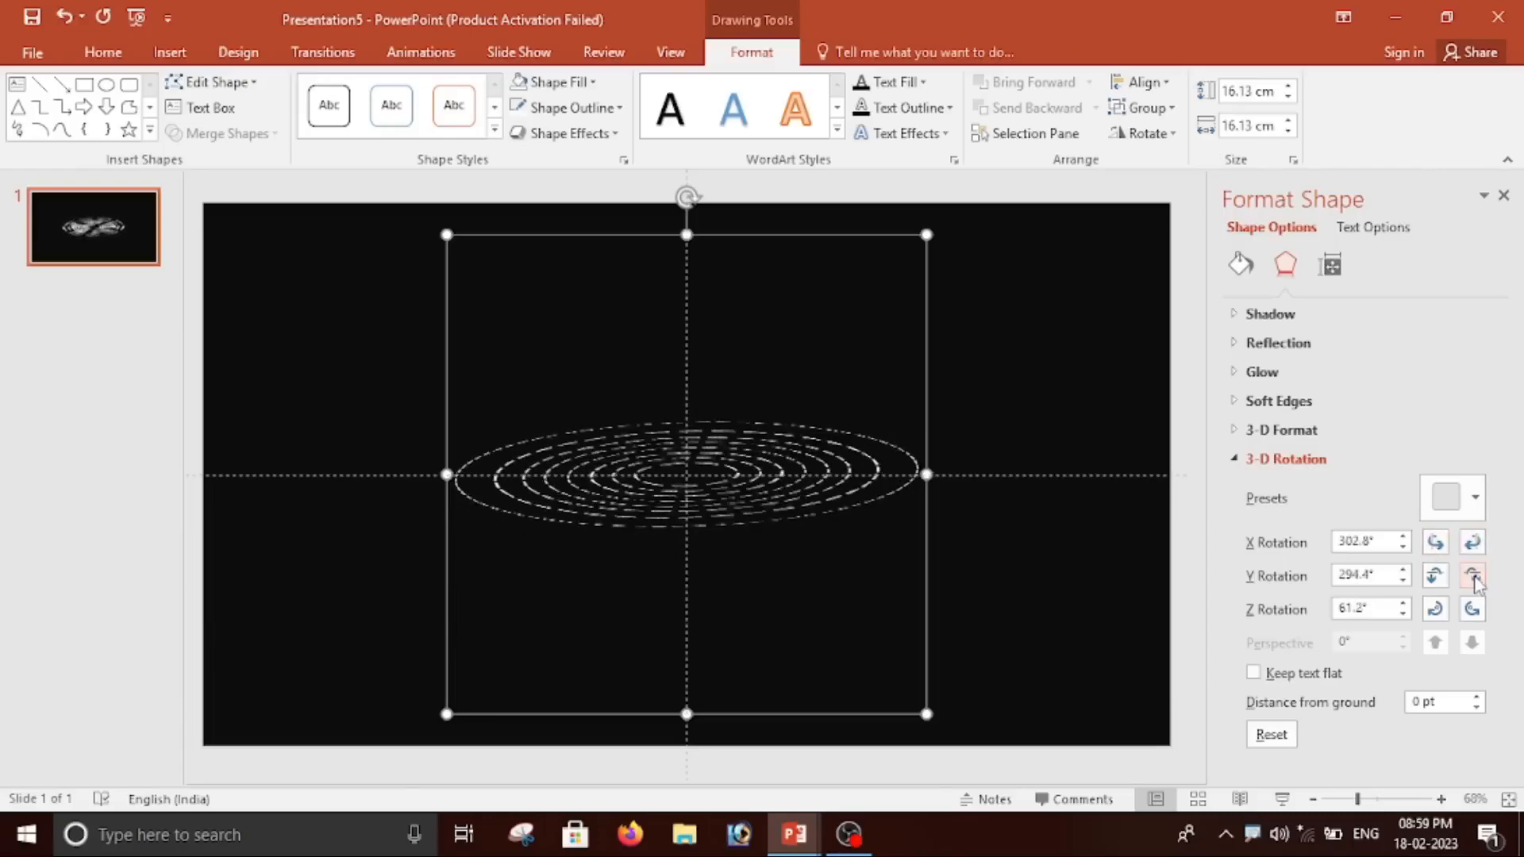
{"action": "left_click", "coordinate": [1435, 576]}
{"action": "left_click", "coordinate": [1435, 576]}
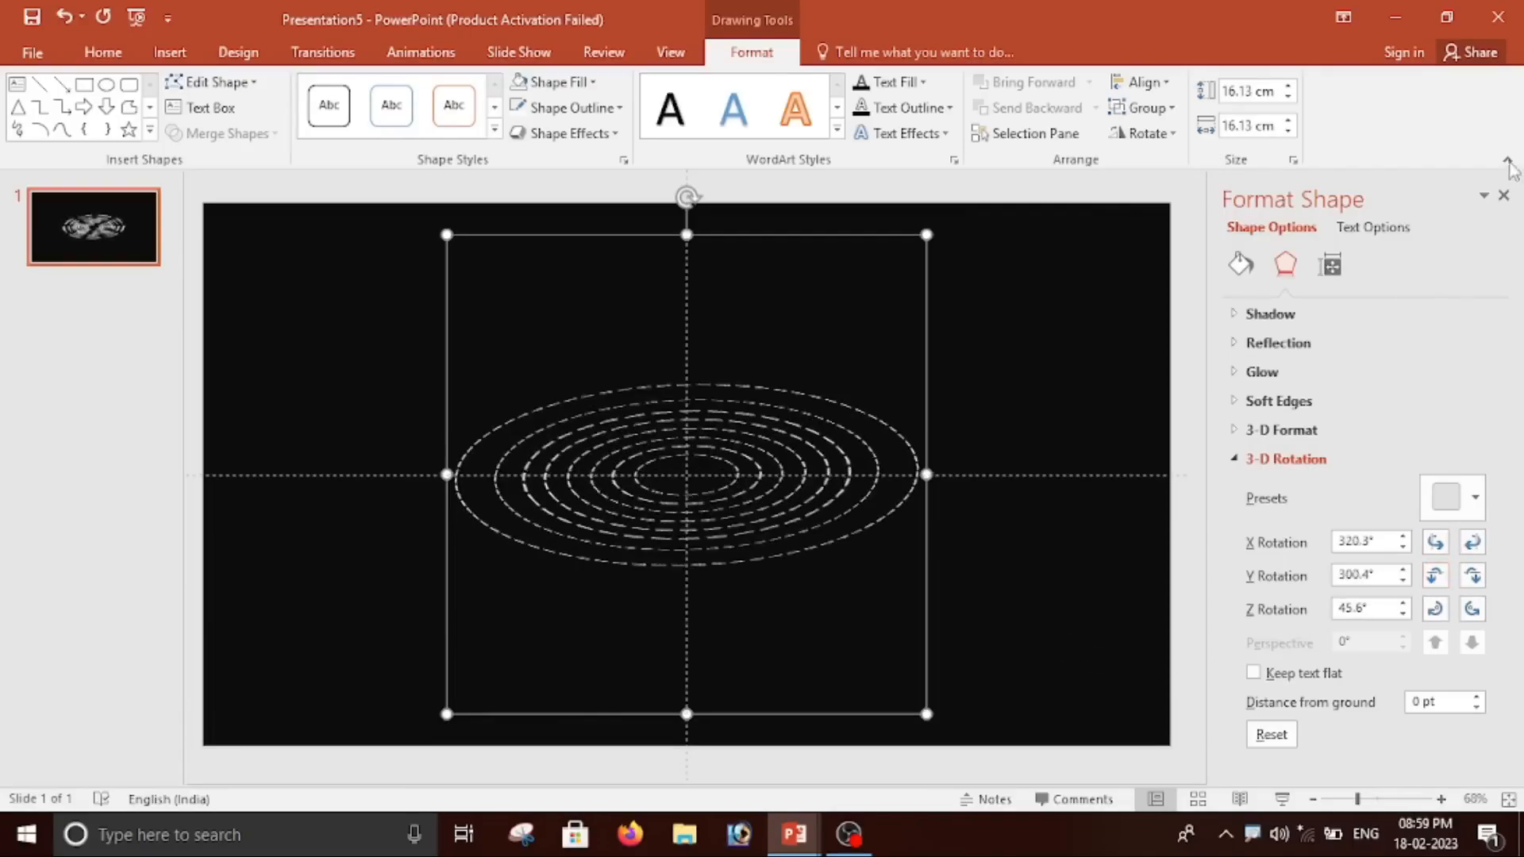
{"action": "left_click", "coordinate": [1504, 197]}
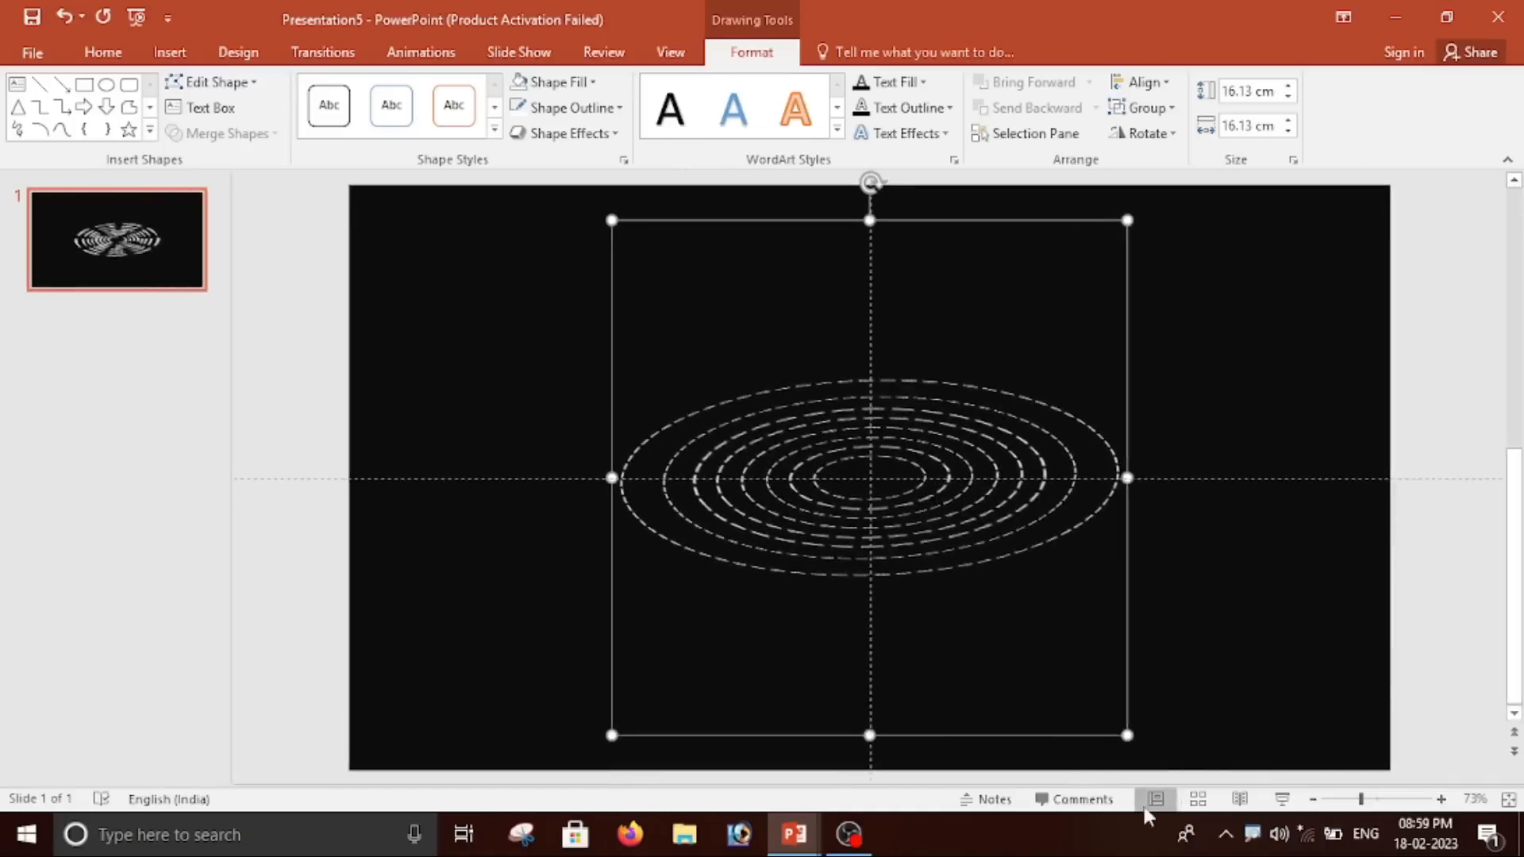
Enlarge the tilted dashed circles proportionally and centre them on the intersection of the slide guides.
{"action": "left_click_drag", "start_coordinate": [1127, 734], "coordinate": [1324, 809]}
{"action": "left_click", "coordinate": [1084, 640]}
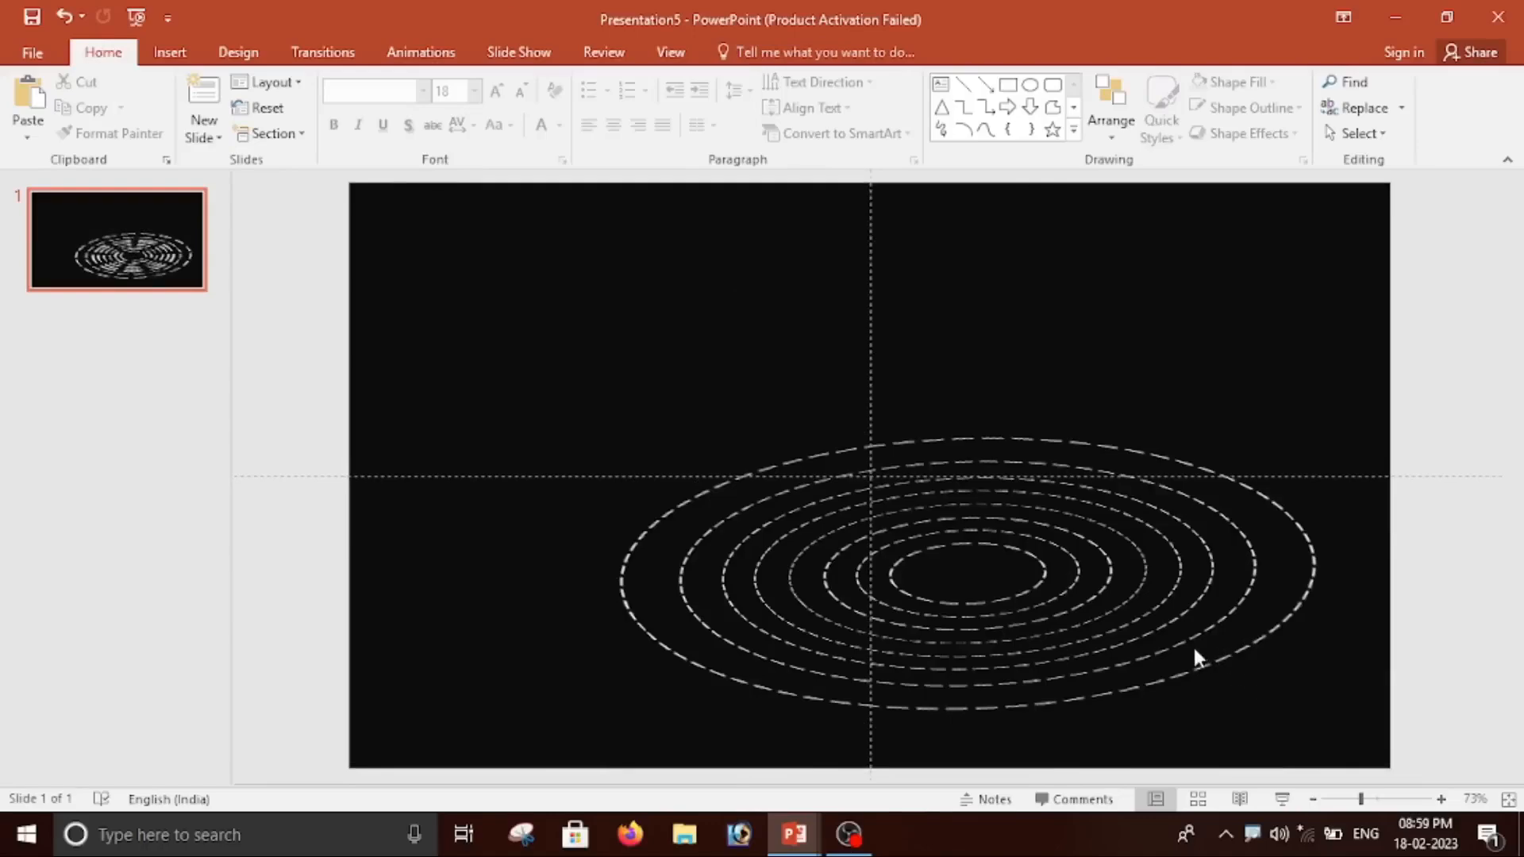
{"action": "scroll", "coordinate": [1191, 651], "scroll_direction": "down", "scroll_amount": 3}
{"action": "left_click", "coordinate": [1133, 540]}
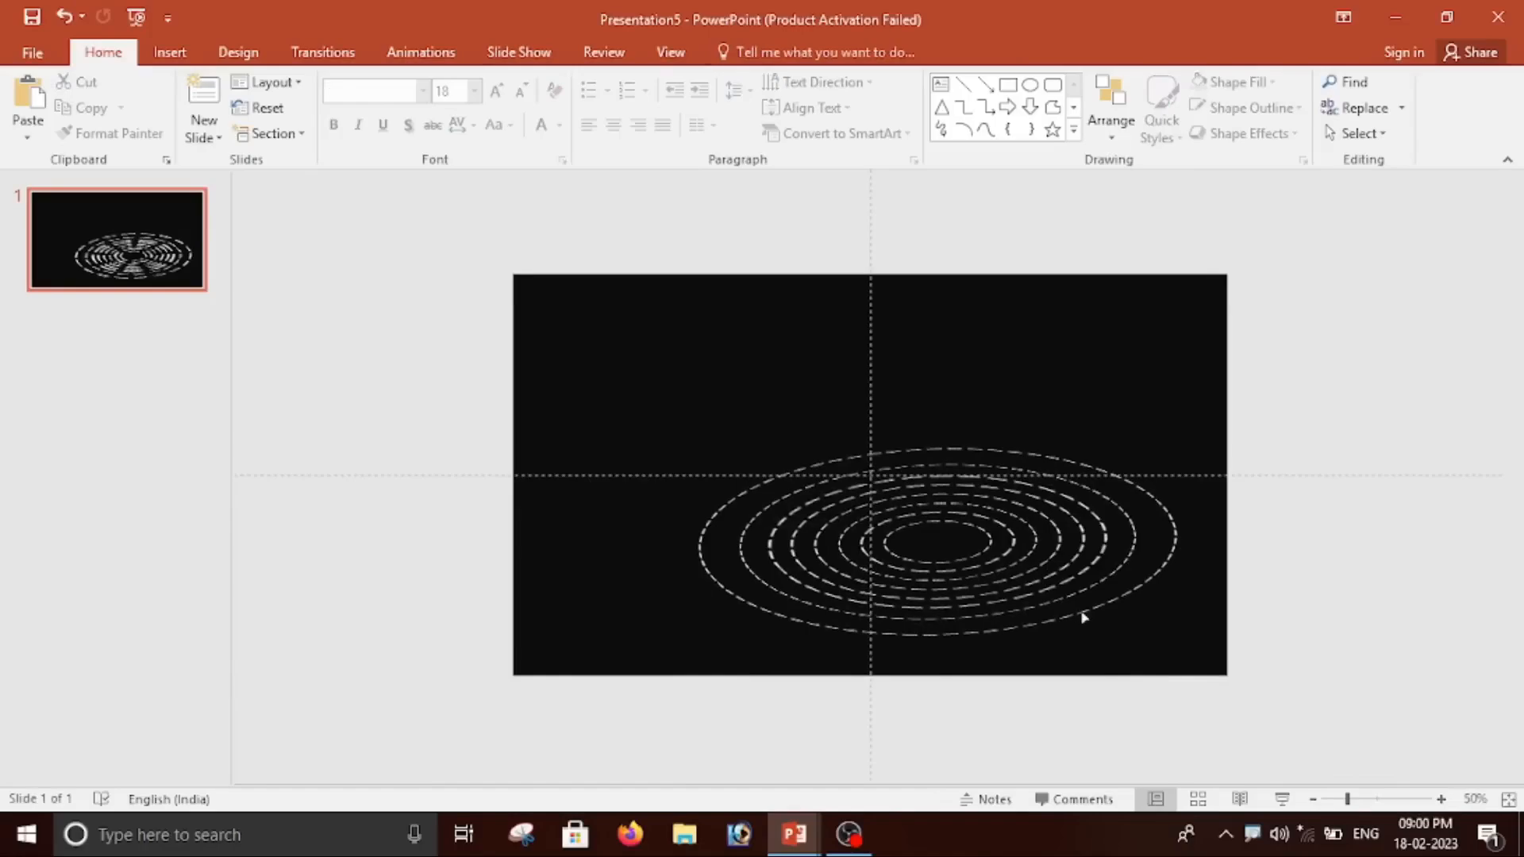
{"action": "key", "text": "Left"}
{"action": "key", "text": "Left"}
{"action": "key", "text": "Left"}
{"action": "key", "text": "Left"}
{"action": "key", "text": "Left"}
{"action": "key", "text": "Left"}
{"action": "key", "text": "Left"}
{"action": "key", "text": "Left"}
{"action": "key", "text": "Left"}
{"action": "key", "text": "Left"}
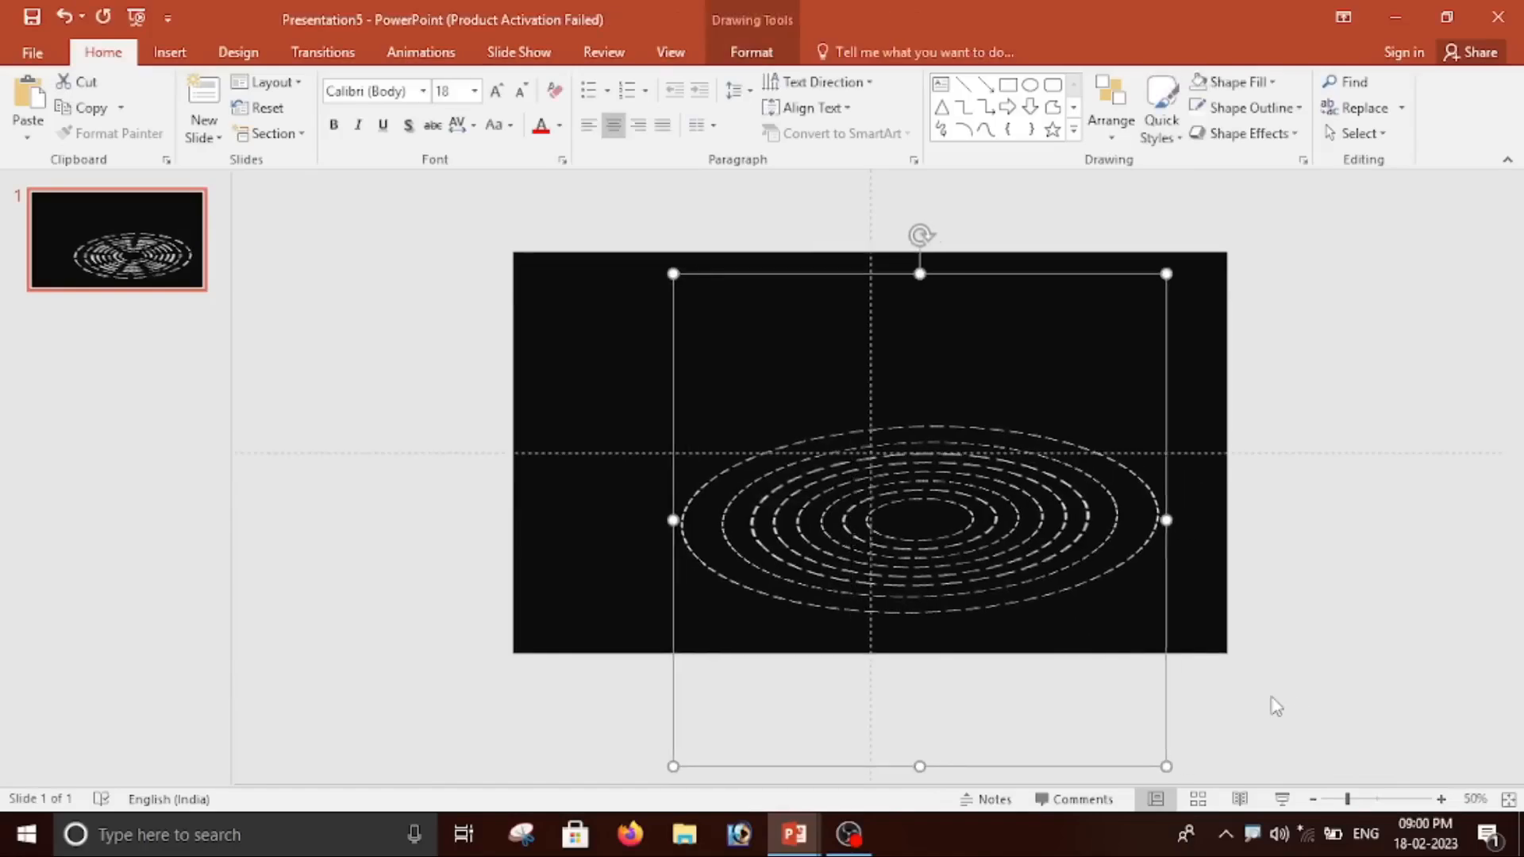
{"action": "key", "text": "Up"}
{"action": "key", "text": "Up"}
{"action": "key", "text": "Up"}
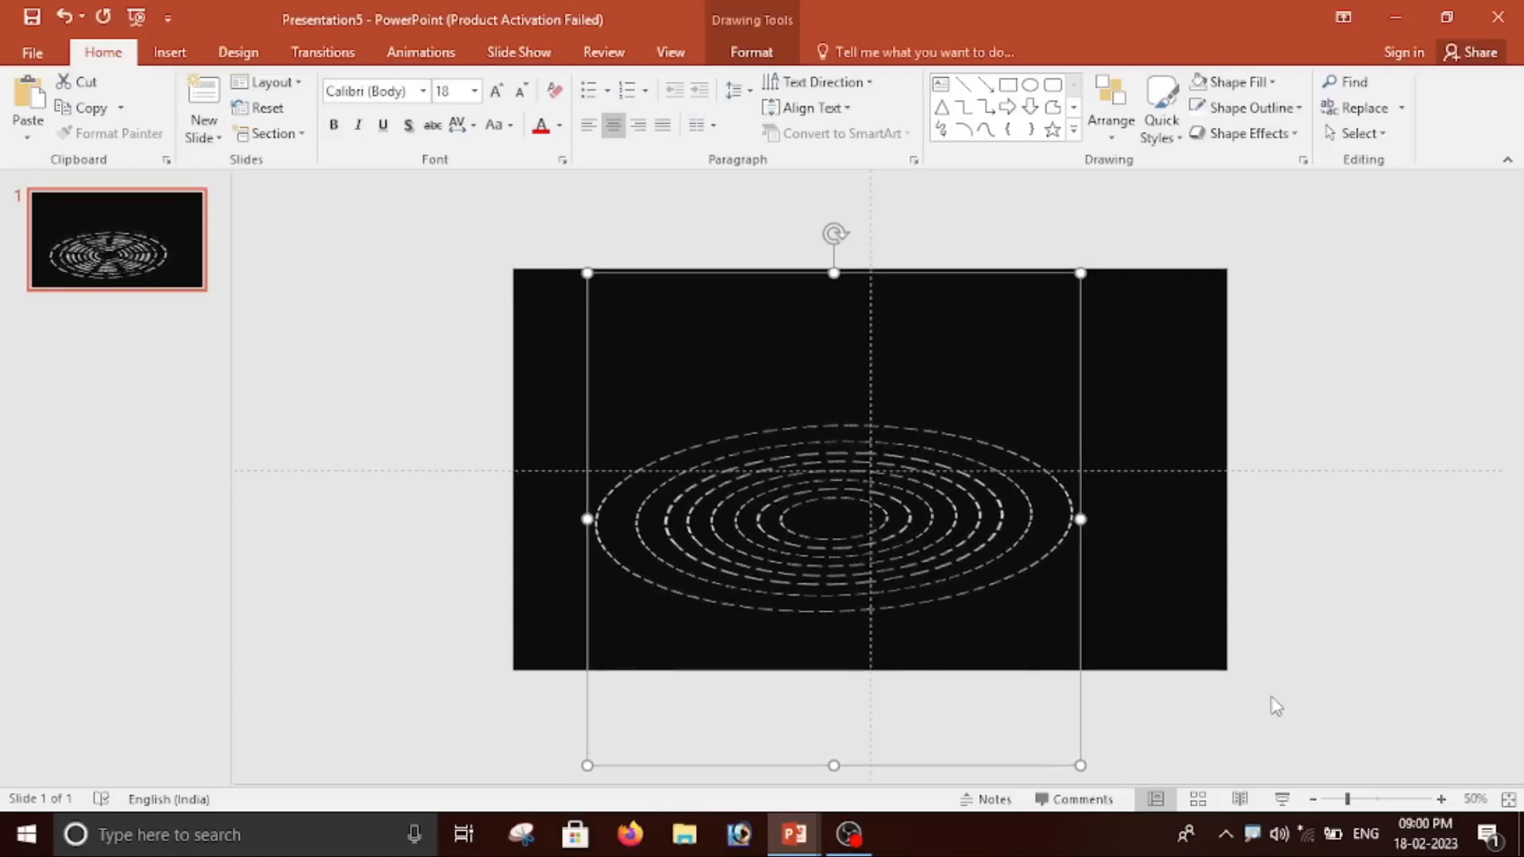
{"action": "key", "text": "Up"}
{"action": "key", "text": "Up"}
{"action": "key", "text": "Up"}
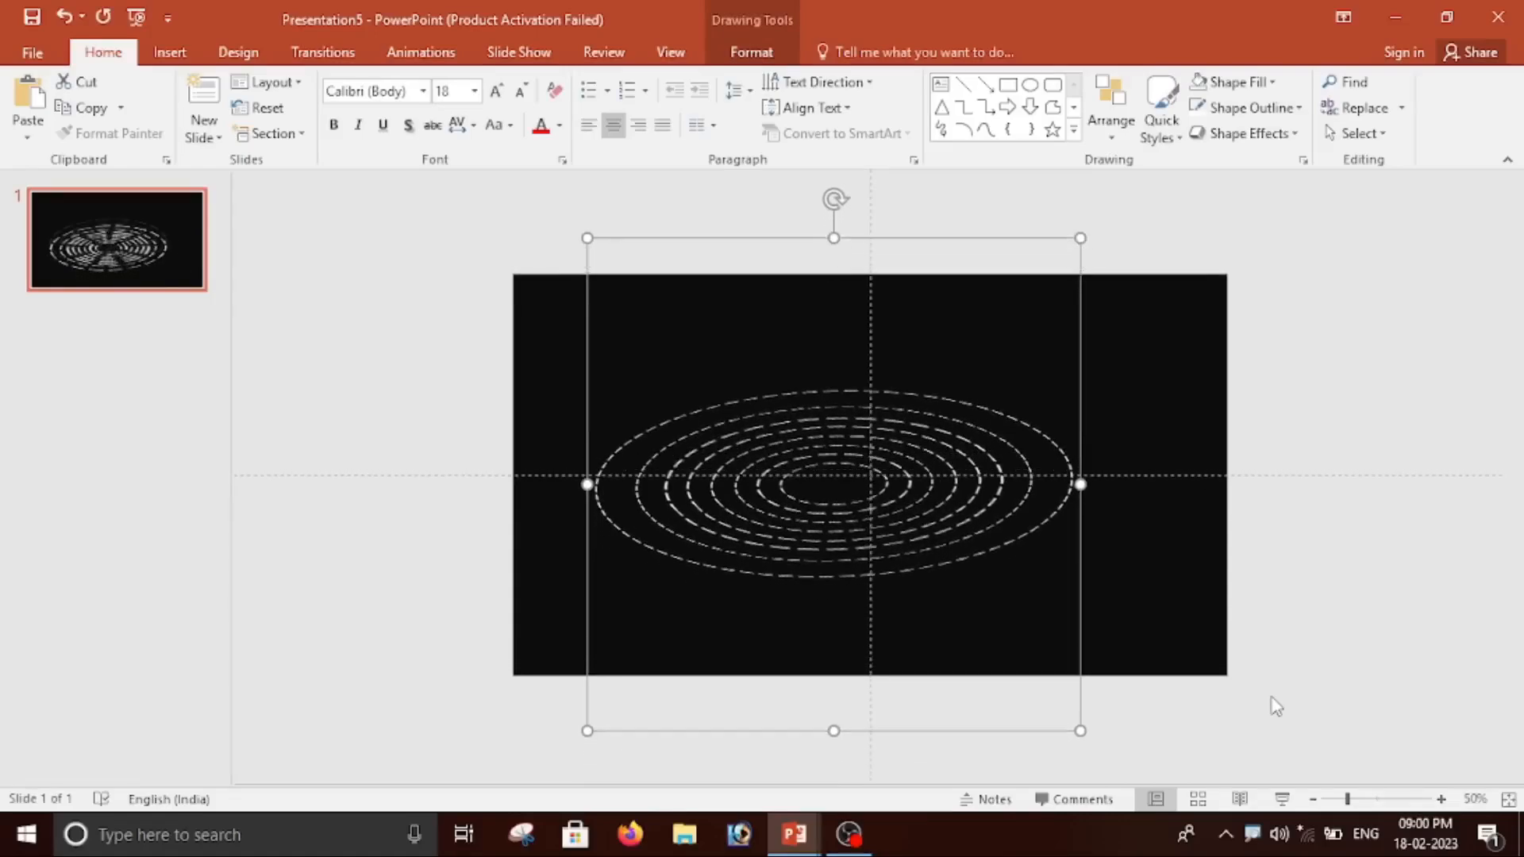
{"action": "key", "text": "Right"}
{"action": "key", "text": "Right"}
{"action": "key", "text": "Right"}
{"action": "key", "text": "Right"}
{"action": "key", "text": "Right"}
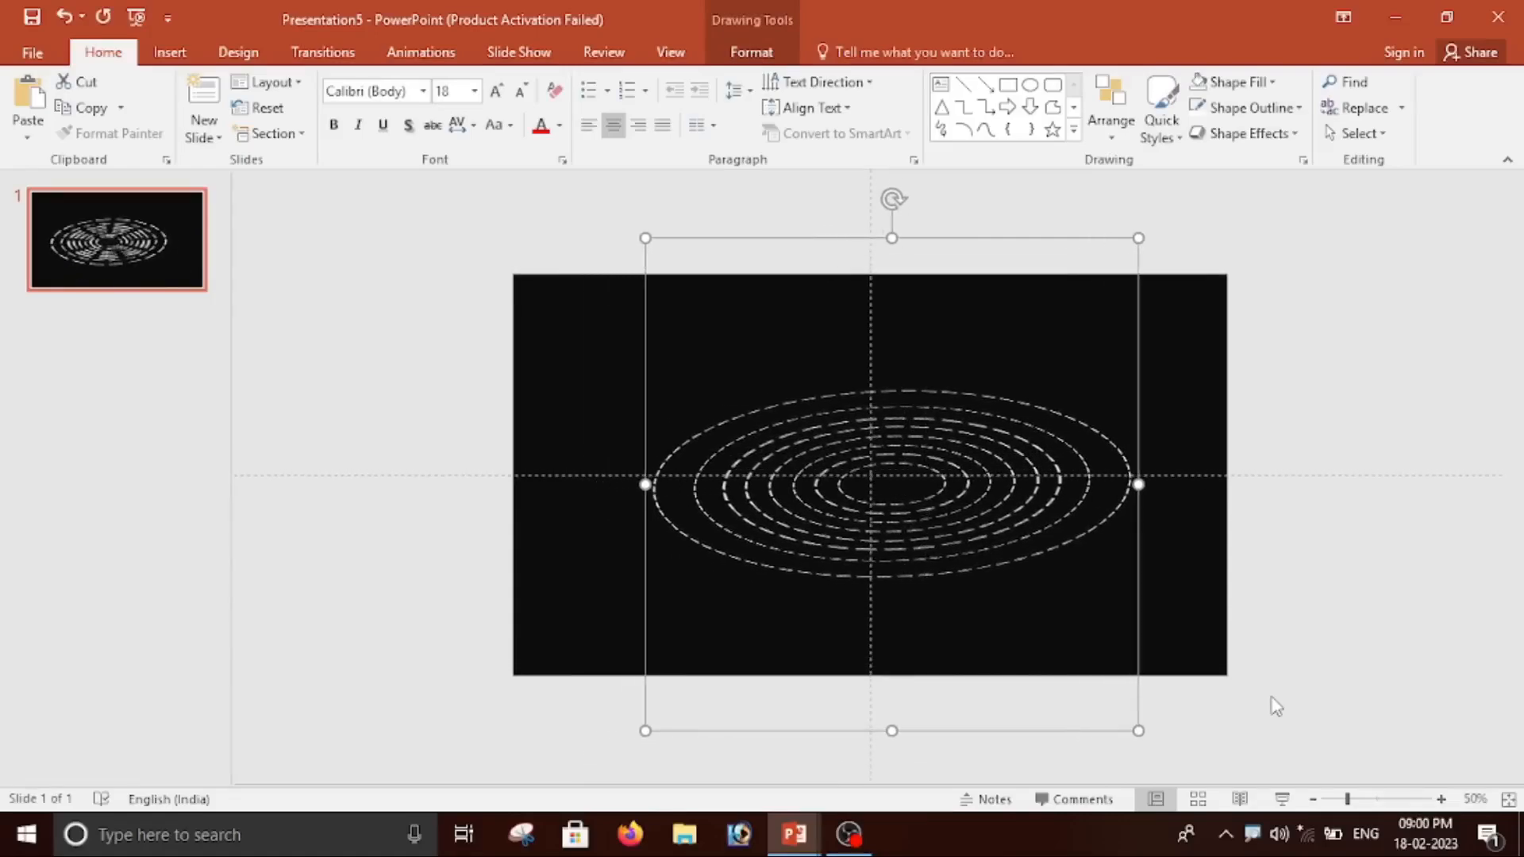
{"action": "key", "text": "Left"}
{"action": "key", "text": "Left"}
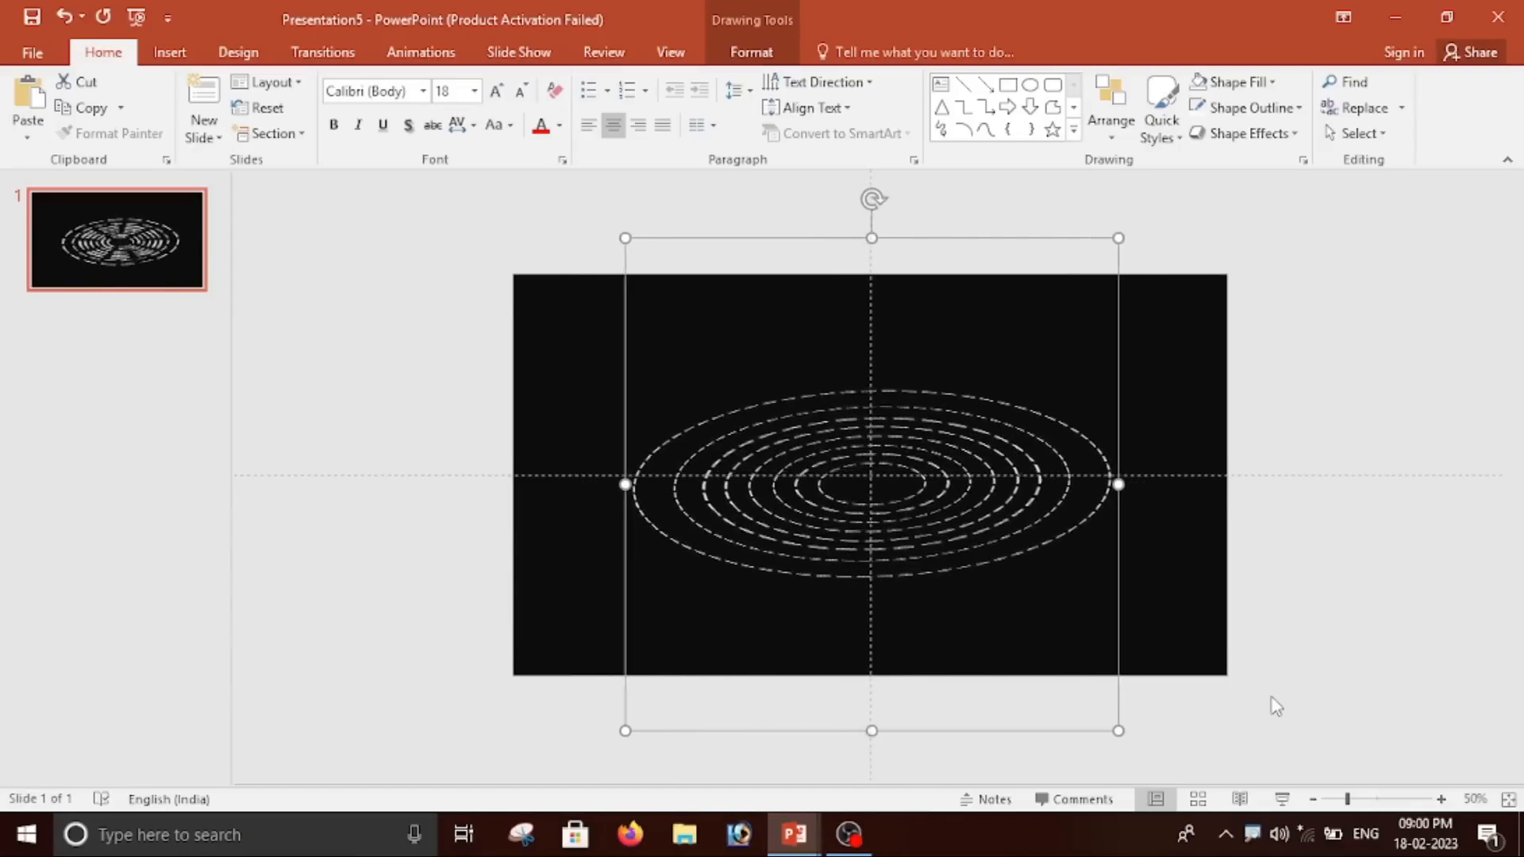
{"action": "key", "text": "Up"}
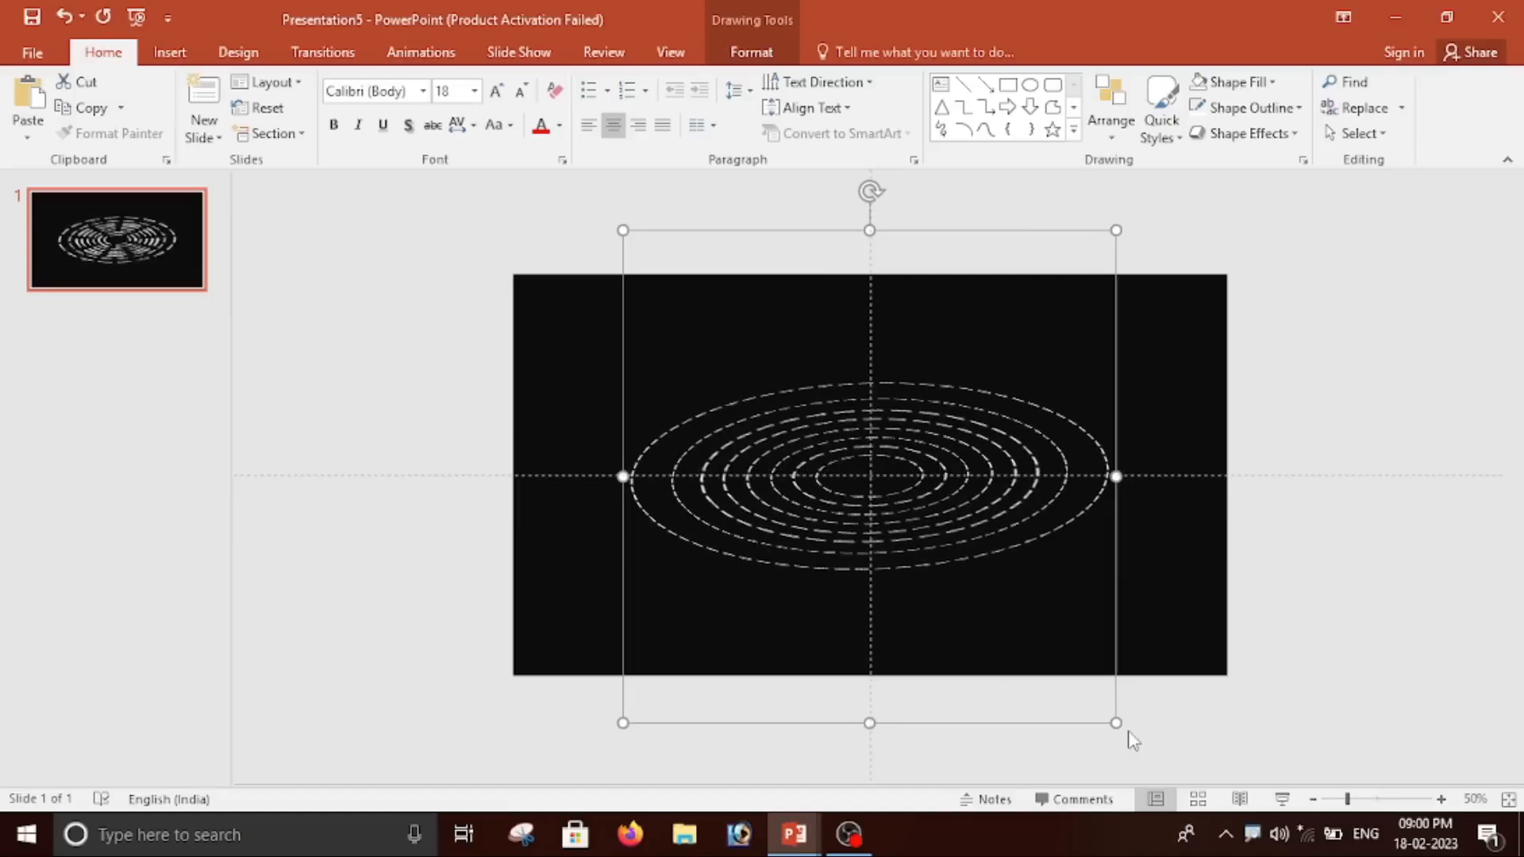
Enlarge the dashed circles further to span most of the slide's width and re-centre them on the guides.
{"action": "left_click_drag", "start_coordinate": [1118, 722], "coordinate": [1230, 774]}
{"action": "key", "text": "Up"}
{"action": "key", "text": "Up"}
{"action": "key", "text": "Up"}
{"action": "key", "text": "Up"}
{"action": "key", "text": "Up"}
{"action": "key", "text": "Up"}
{"action": "key", "text": "Up"}
{"action": "key", "text": "Up"}
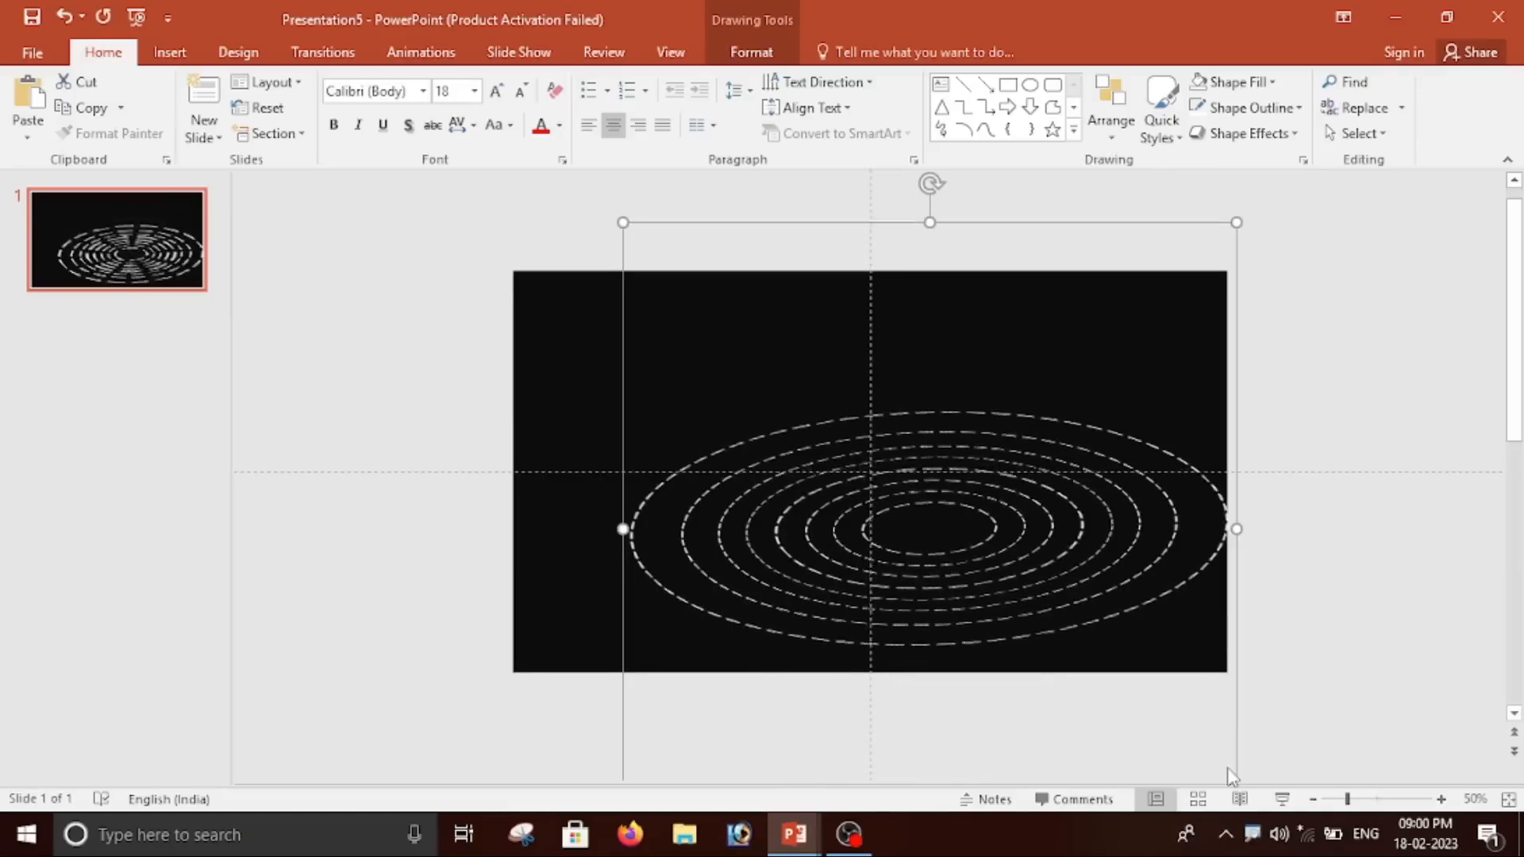
{"action": "key", "text": "Left"}
{"action": "key", "text": "Left"}
{"action": "key", "text": "Left"}
{"action": "key", "text": "Left"}
{"action": "key", "text": "Left"}
{"action": "key", "text": "Left"}
{"action": "key", "text": "Left"}
{"action": "key", "text": "Left"}
{"action": "key", "text": "Left"}
{"action": "key", "text": "Left"}
{"action": "key", "text": "Left"}
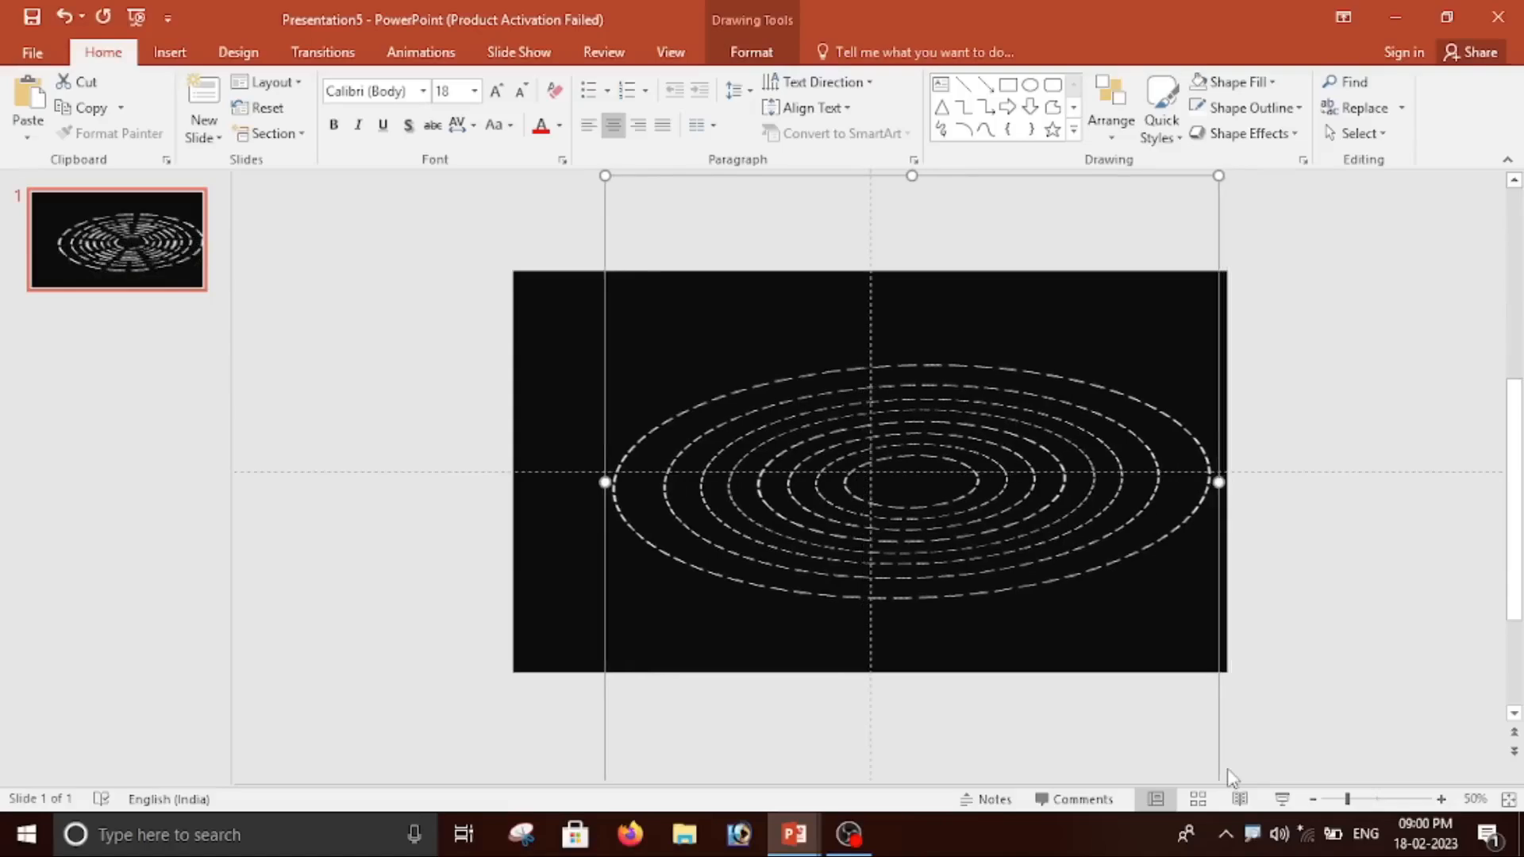
{"action": "key", "text": "Up"}
{"action": "key", "text": "Up"}
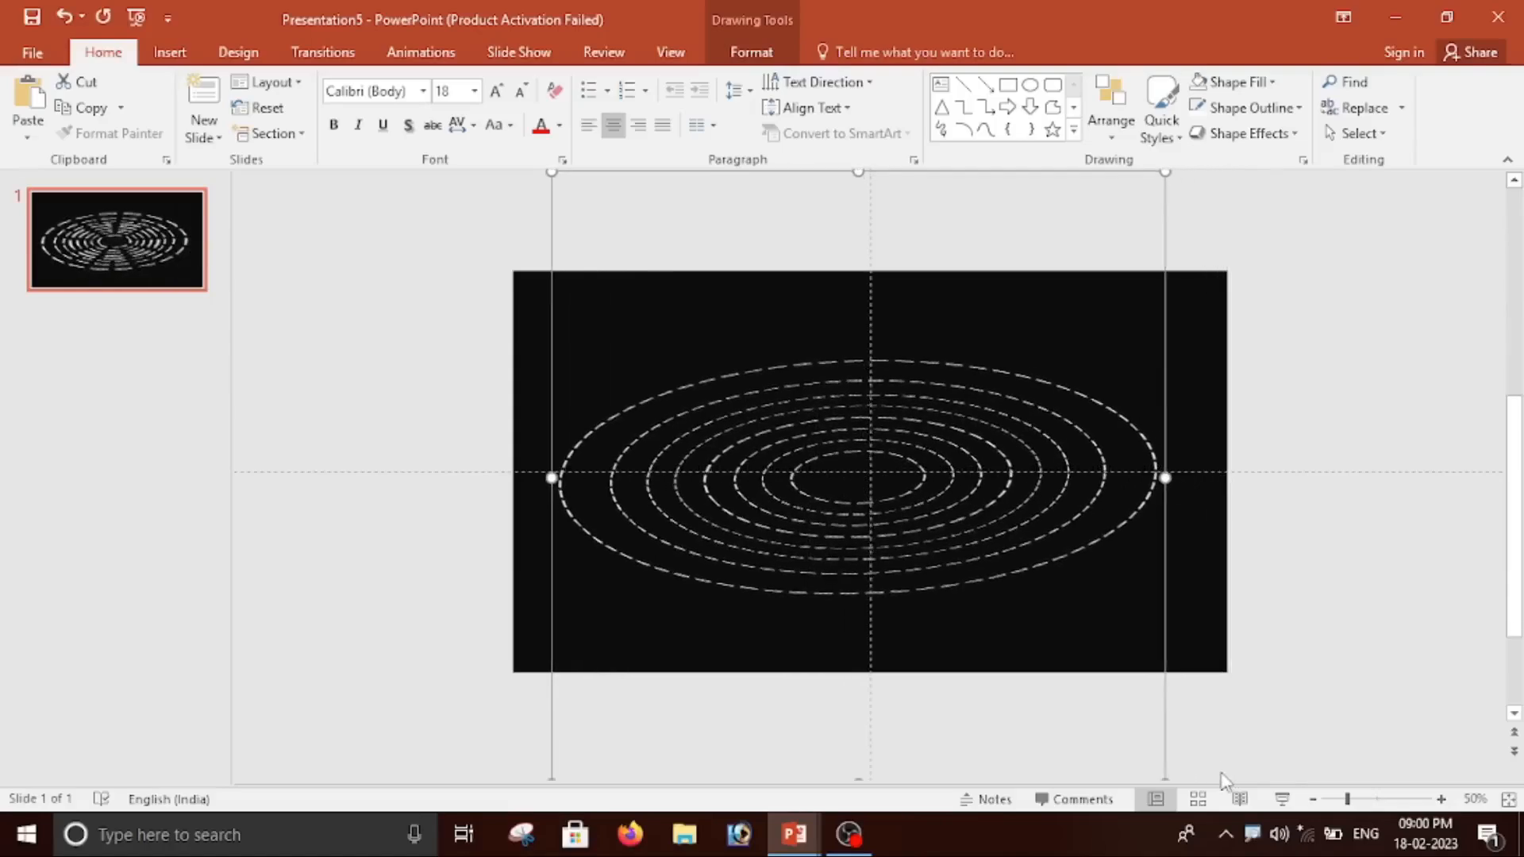
{"action": "key", "text": "Right"}
{"action": "key", "text": "Right"}
{"action": "key", "text": "Right"}
{"action": "key", "text": "Right"}
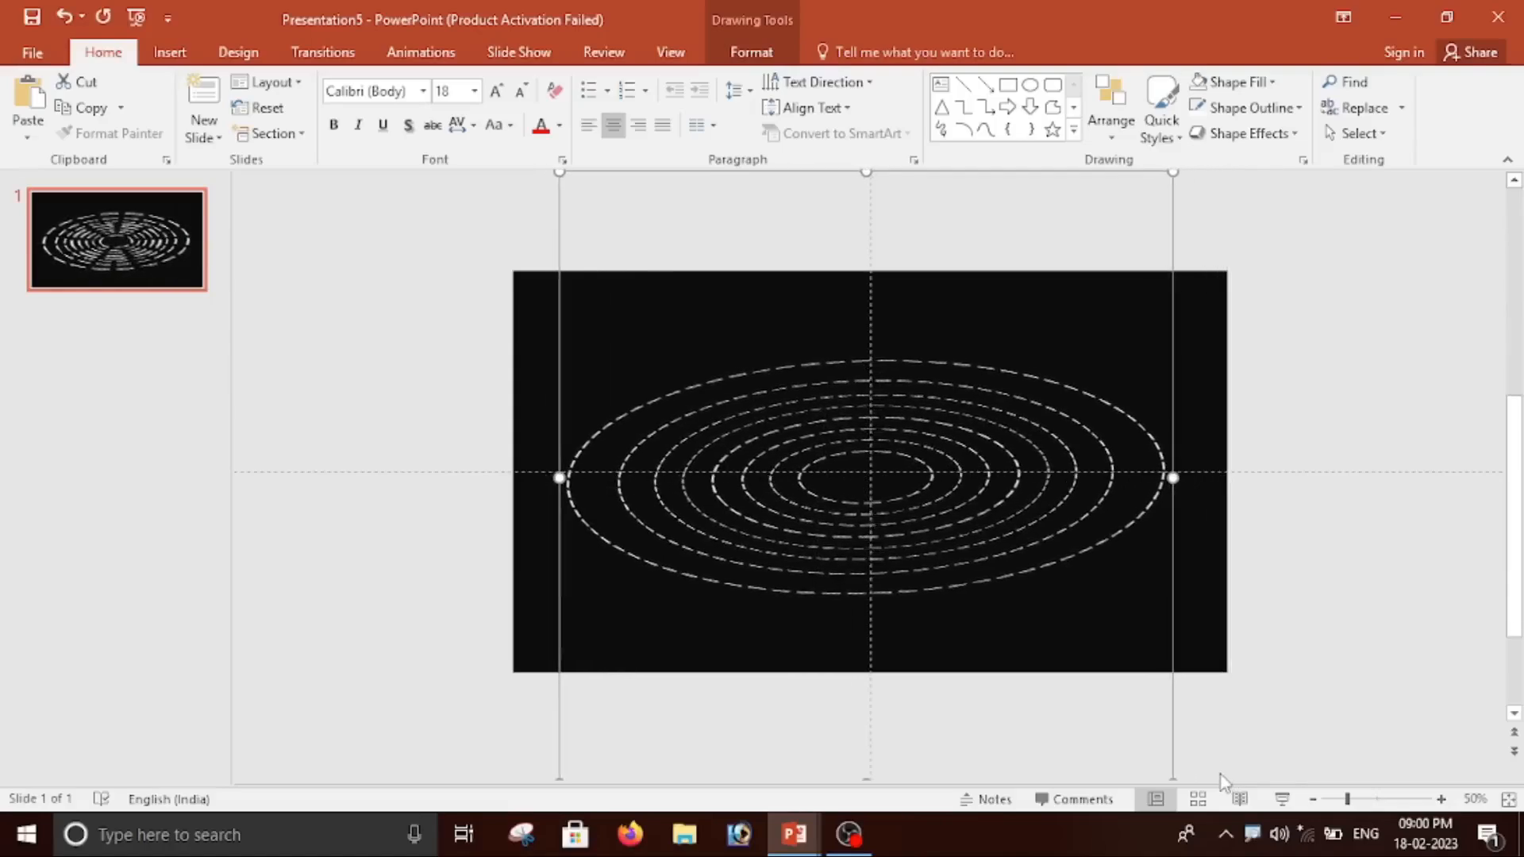
{"action": "key", "text": "Right"}
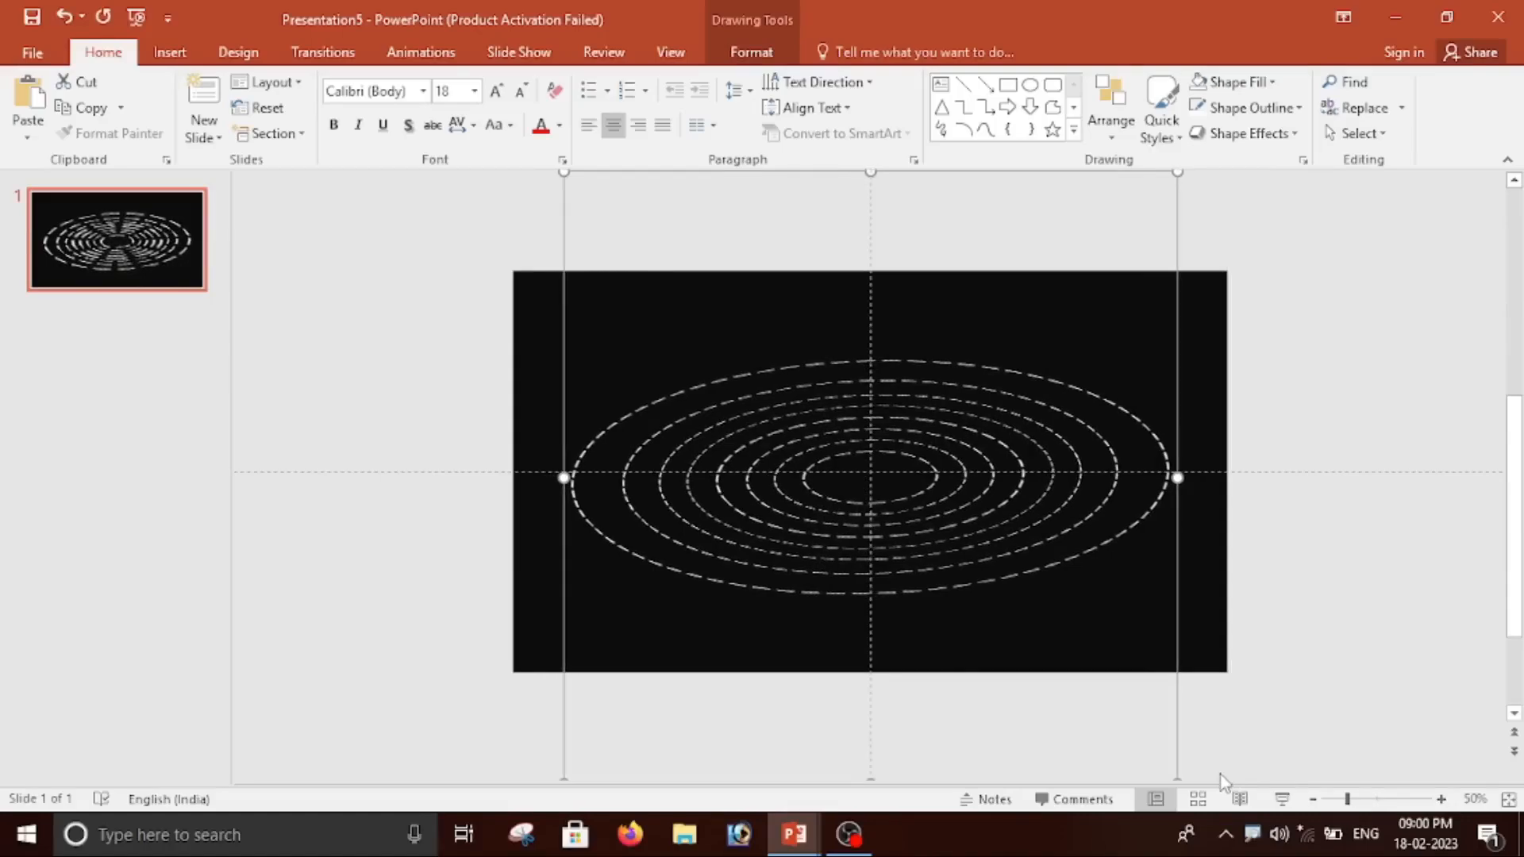
Deselect the dashed circles and hide the guides on the slide.
{"action": "scroll", "coordinate": [1270, 633], "scroll_direction": "up", "scroll_amount": 3, "text": "ctrl"}
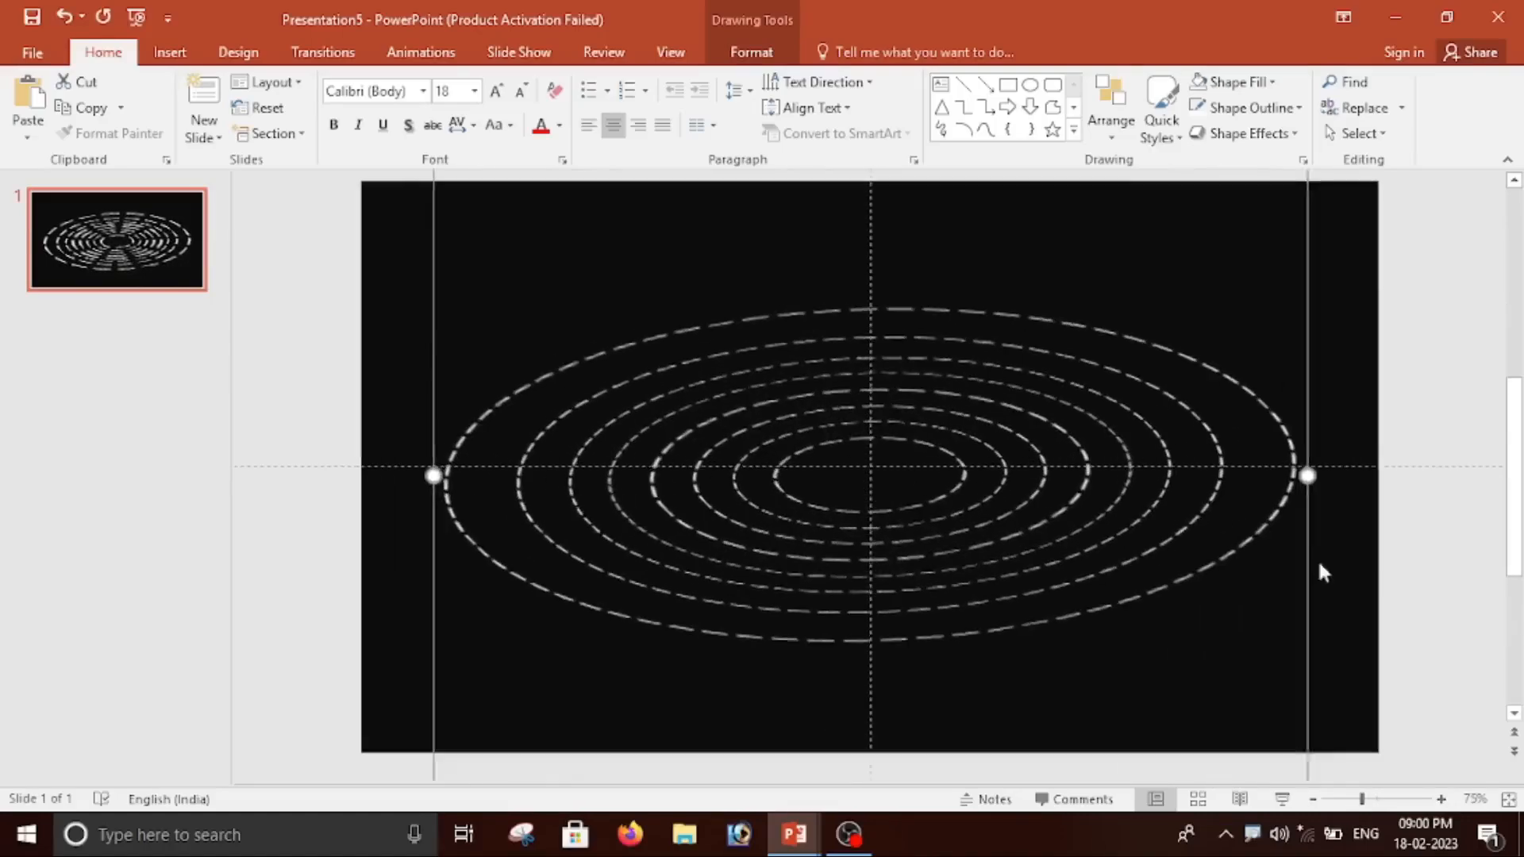
{"action": "left_click", "coordinate": [1376, 596]}
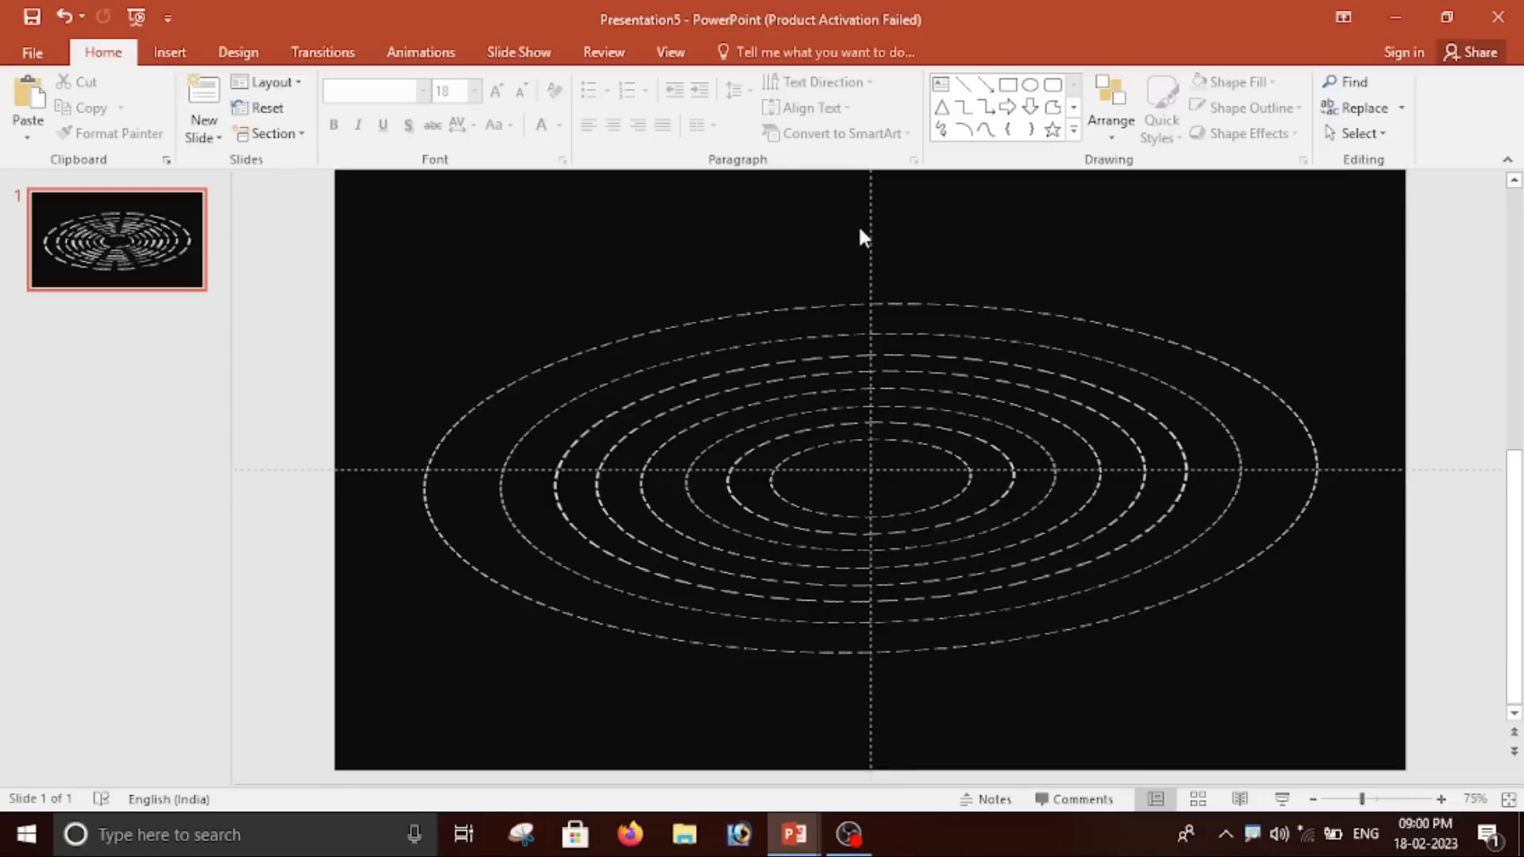
{"action": "left_click", "coordinate": [671, 53]}
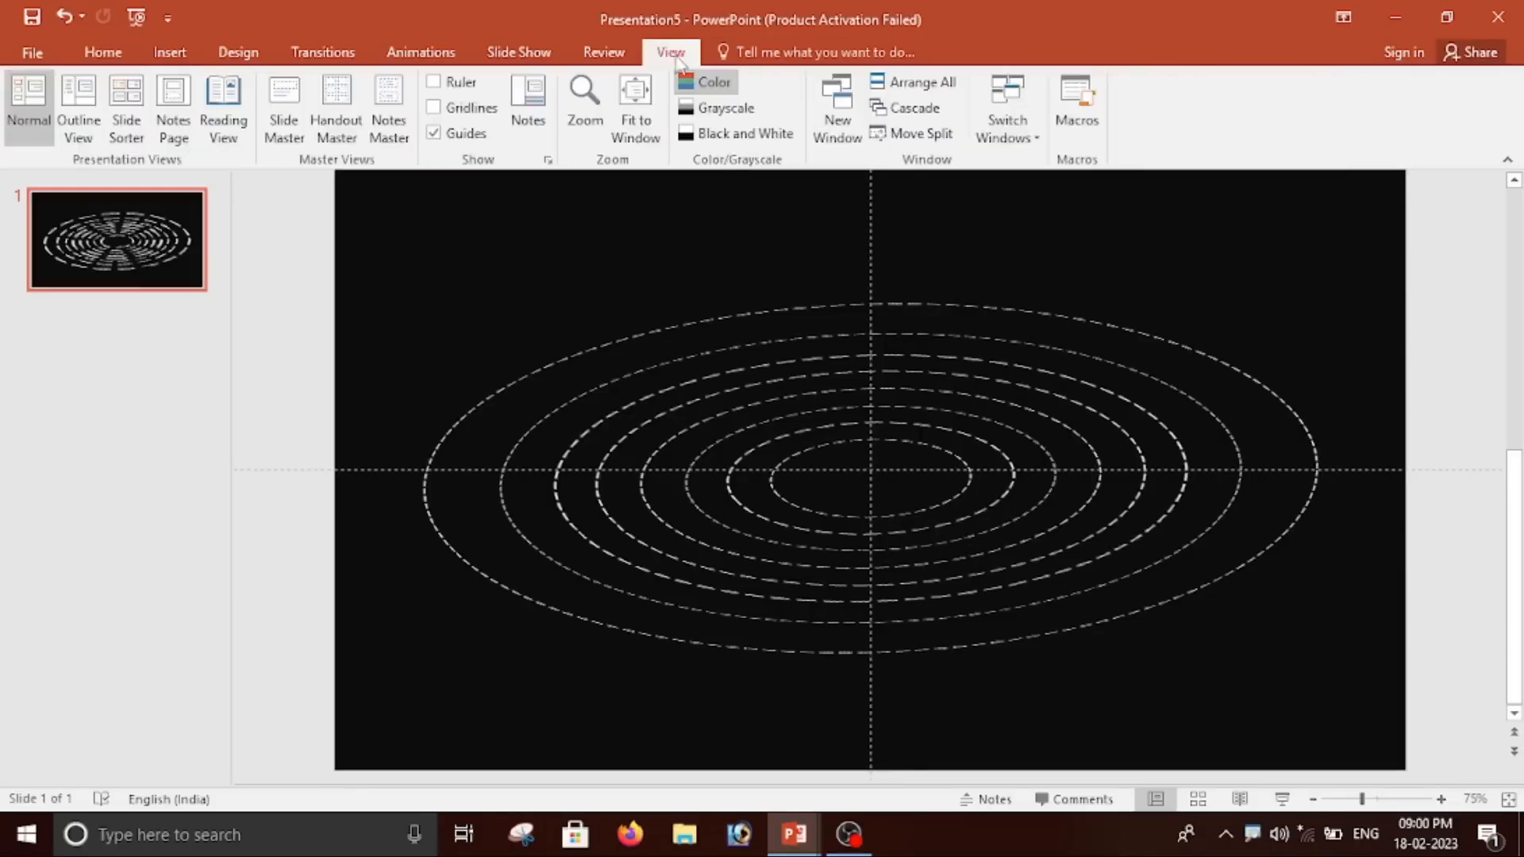
{"action": "left_click", "coordinate": [435, 133]}
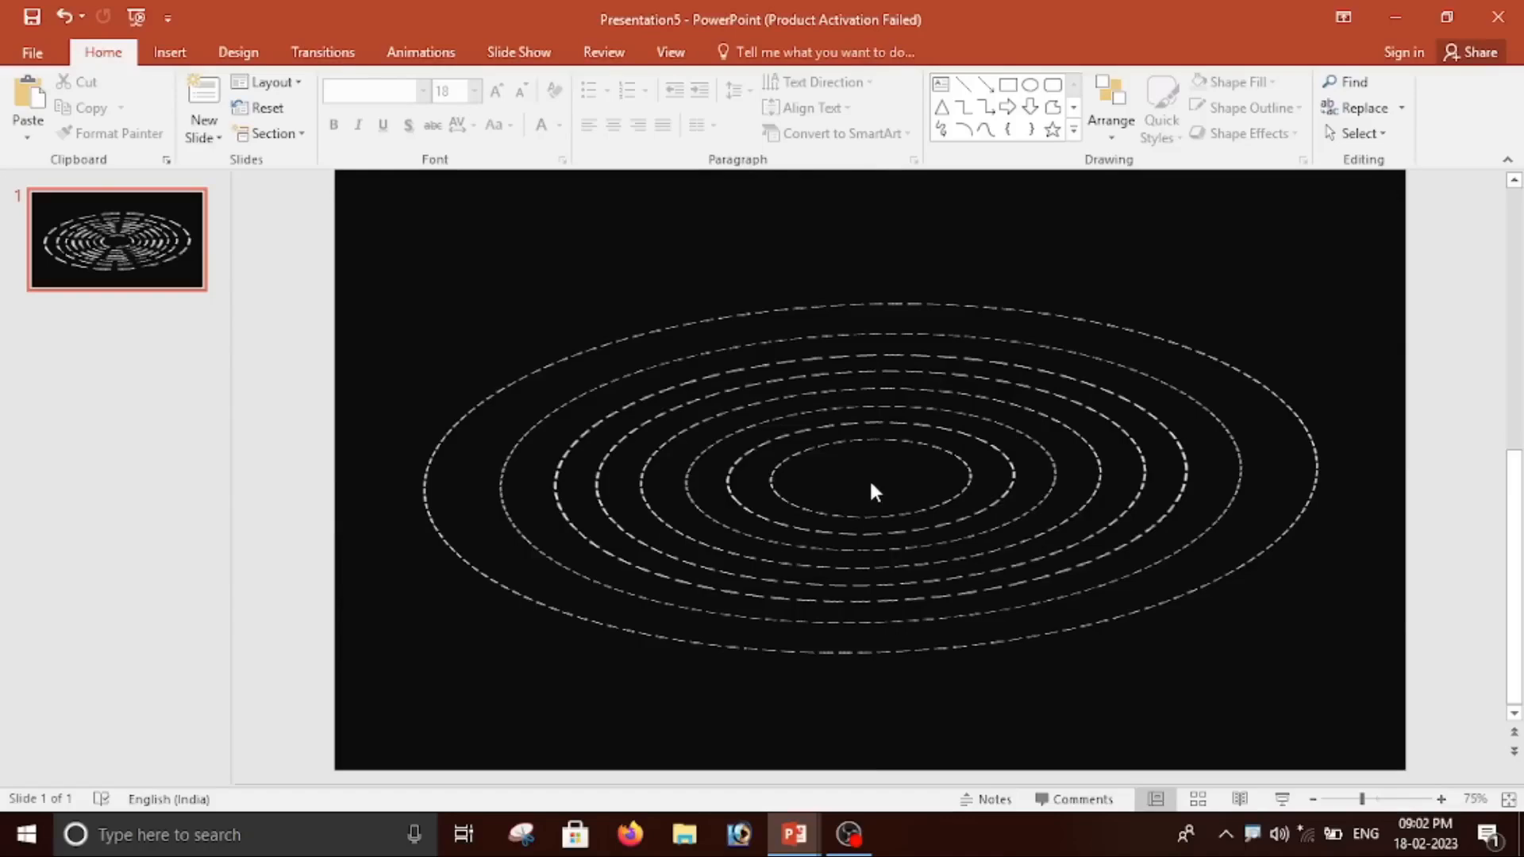
Insert the solar system drawing 49eaa32efd106e5498920f9a24513ed0 from the Desktop folder onto the slide.
{"action": "left_click", "coordinate": [163, 55]}
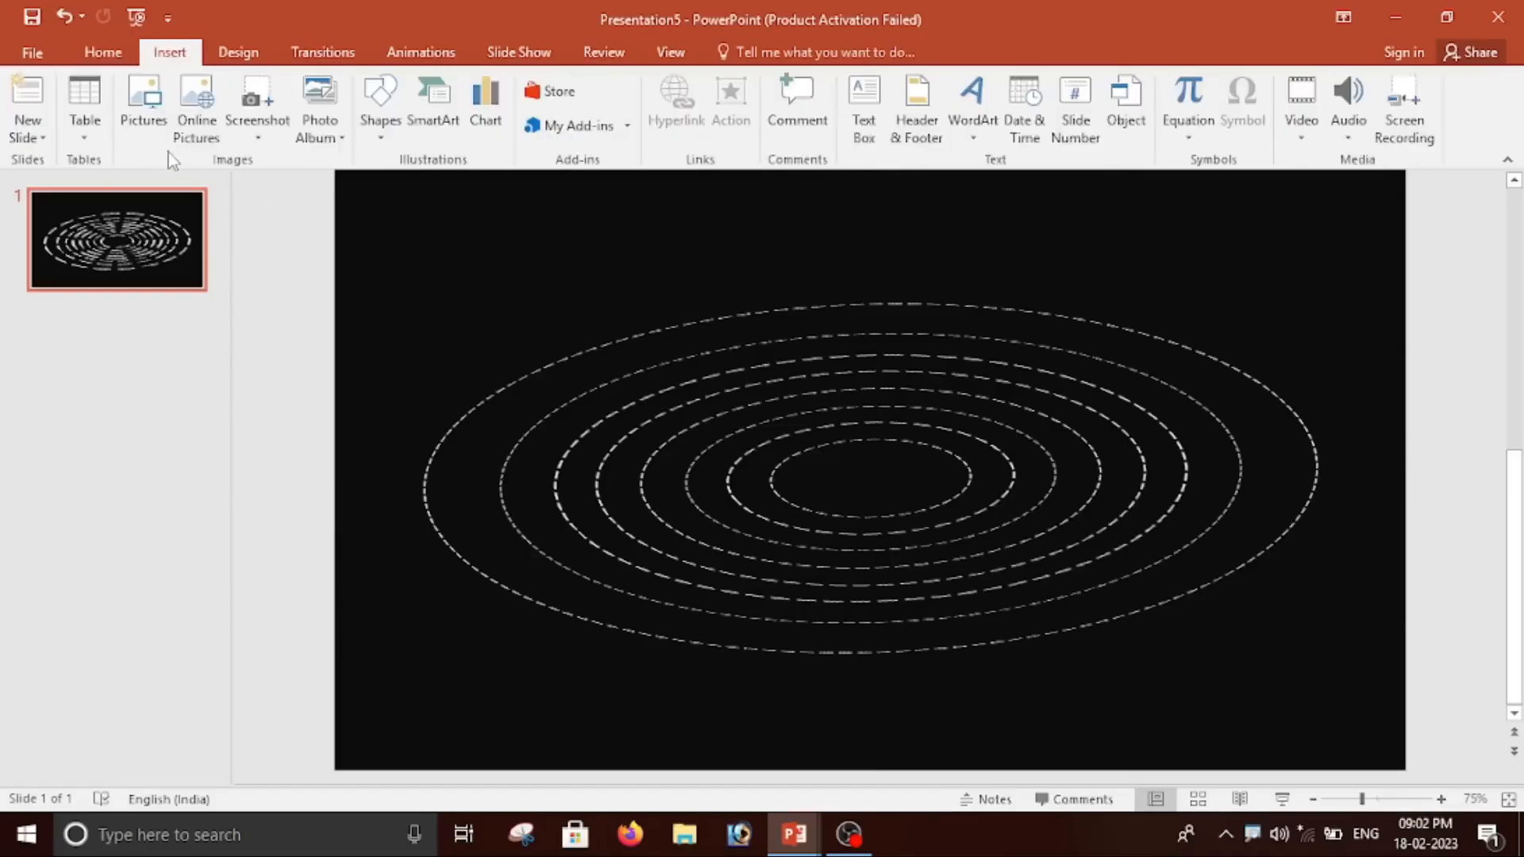
{"action": "left_click", "coordinate": [144, 111]}
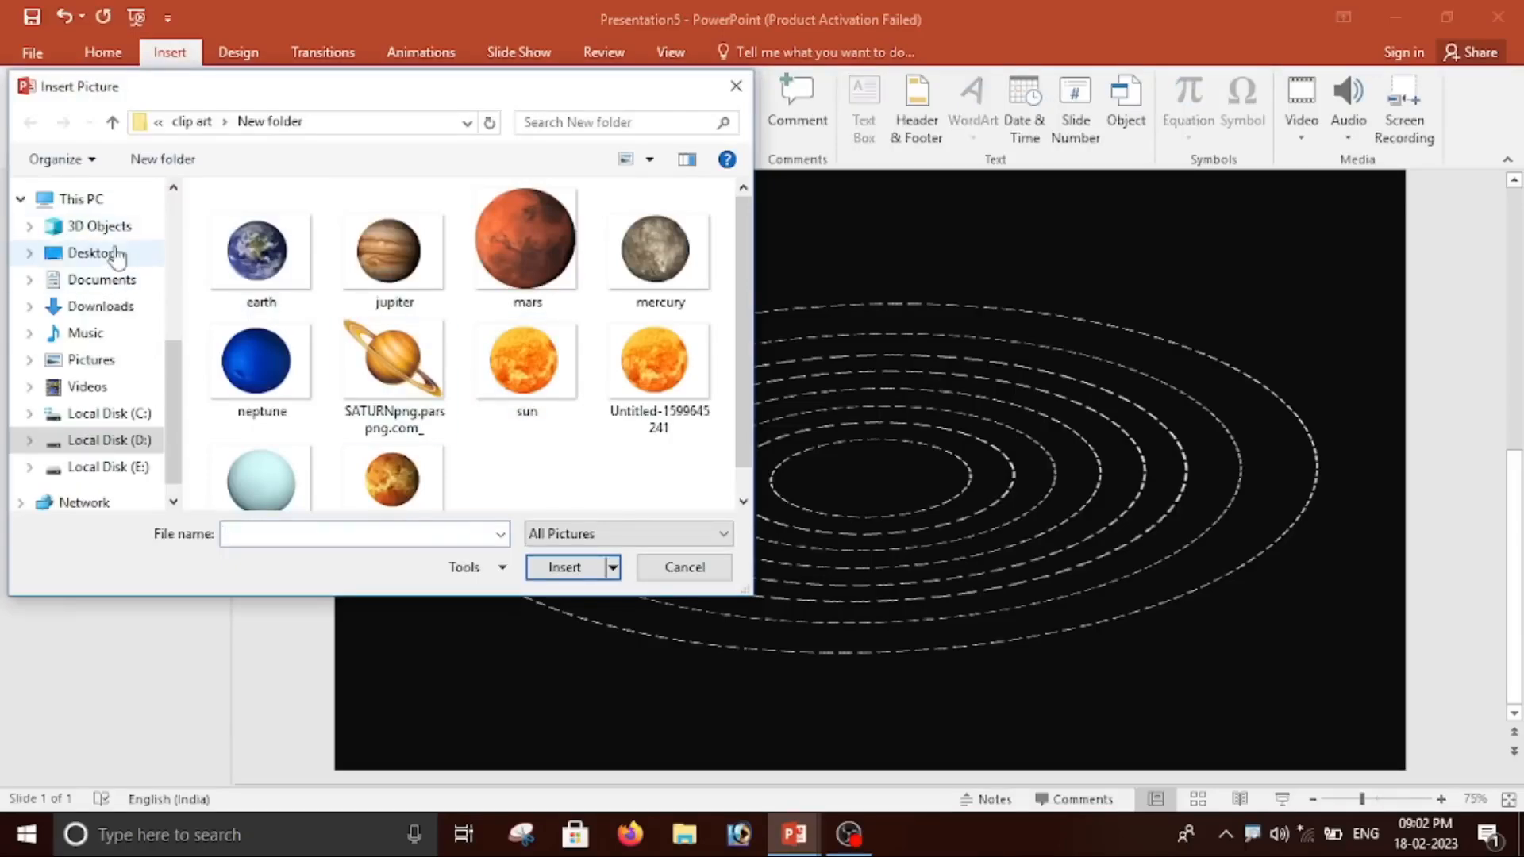
{"action": "left_click", "coordinate": [117, 254]}
{"action": "left_click", "coordinate": [398, 262]}
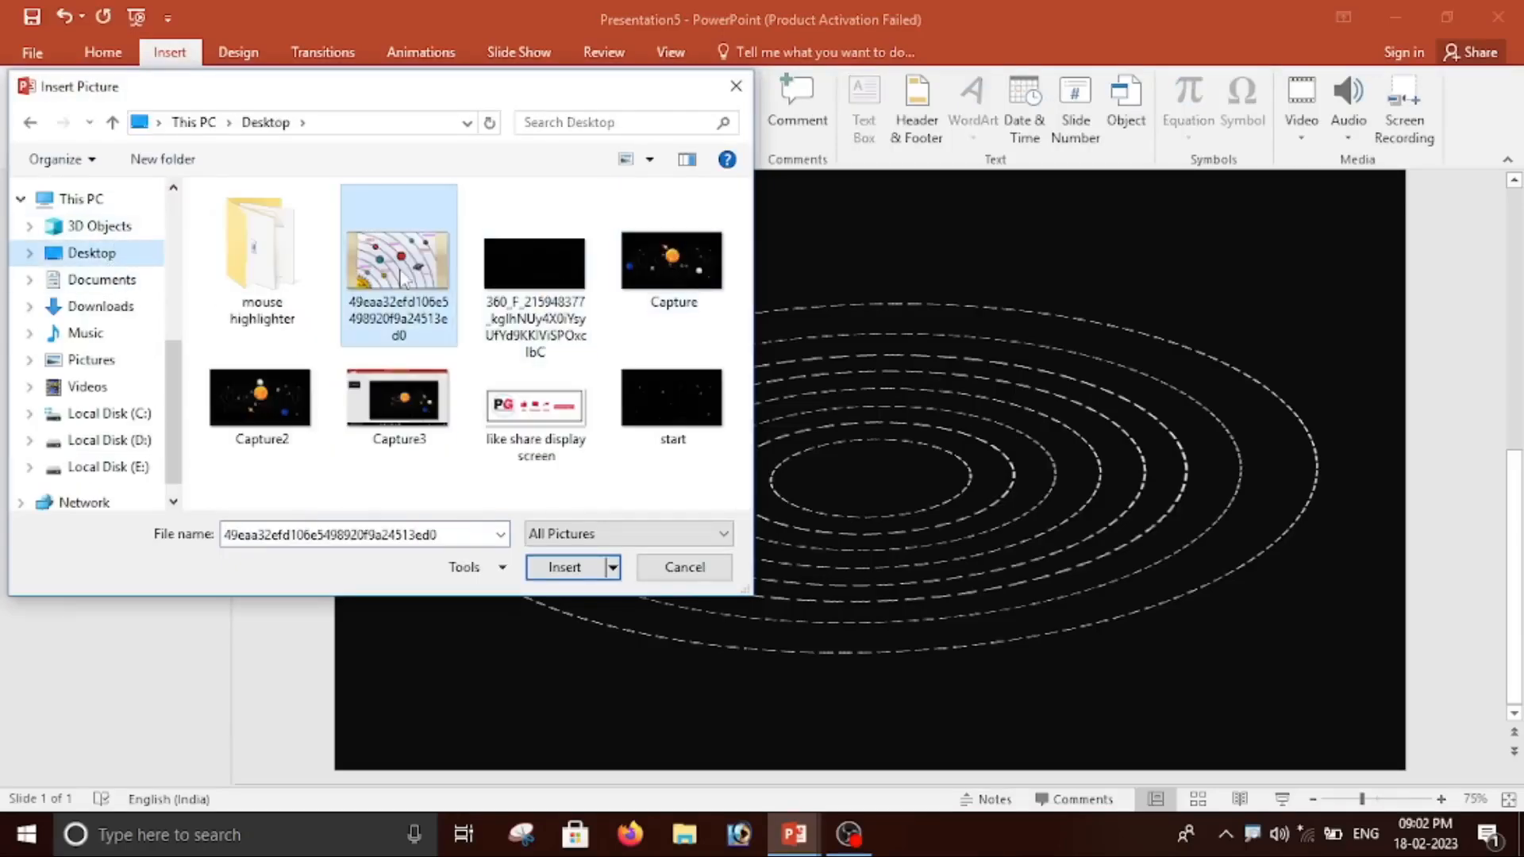
{"action": "left_click", "coordinate": [573, 573]}
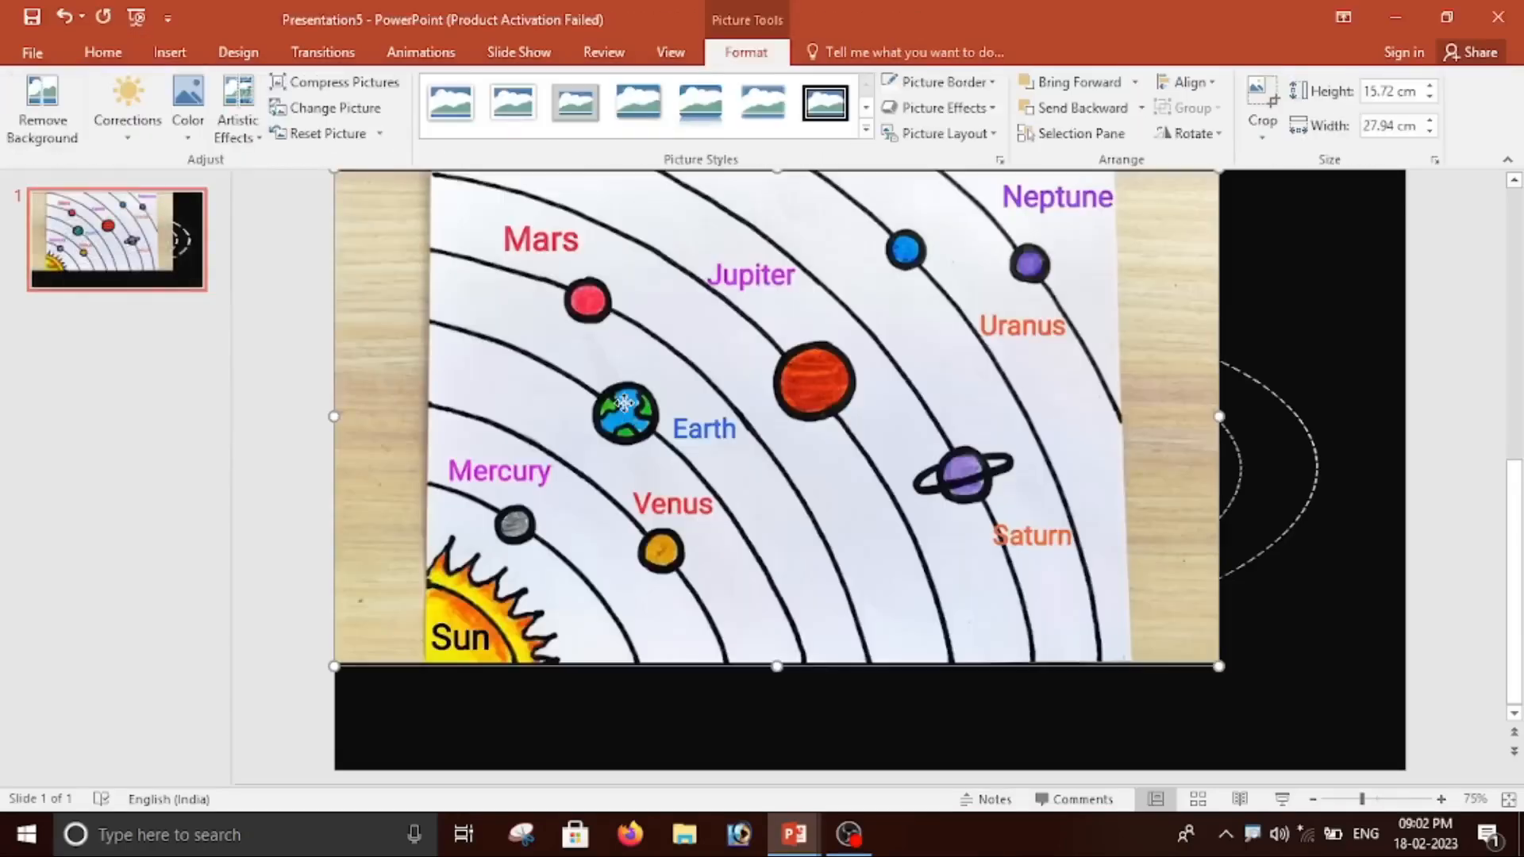
Move the solar system drawing toward the middle of the slide, then cut it from the slide.
{"action": "left_click_drag", "start_coordinate": [624, 403], "coordinate": [690, 445]}
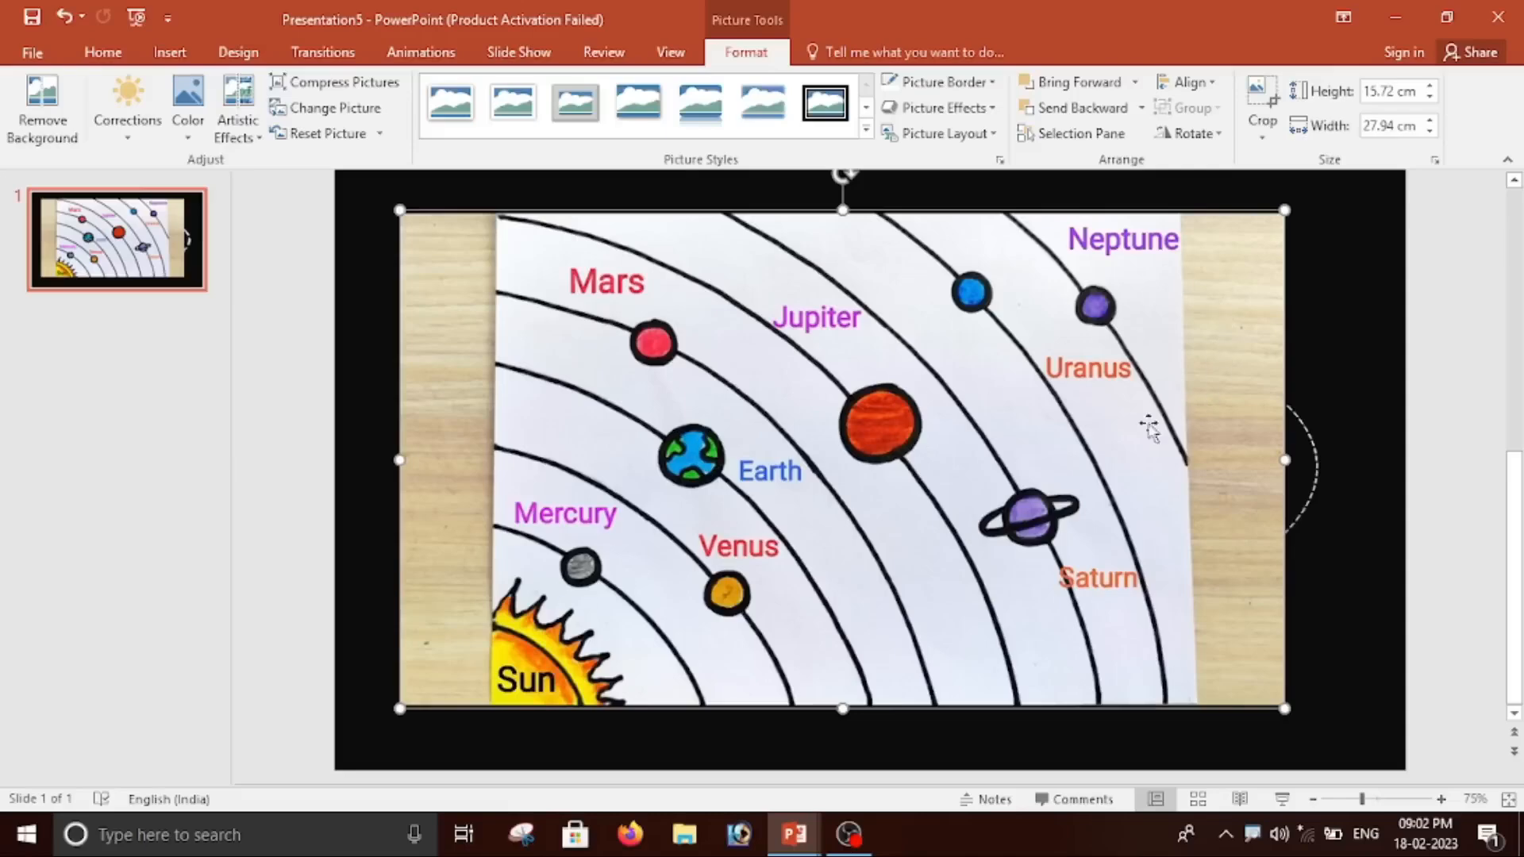
{"action": "right_click", "coordinate": [1112, 353]}
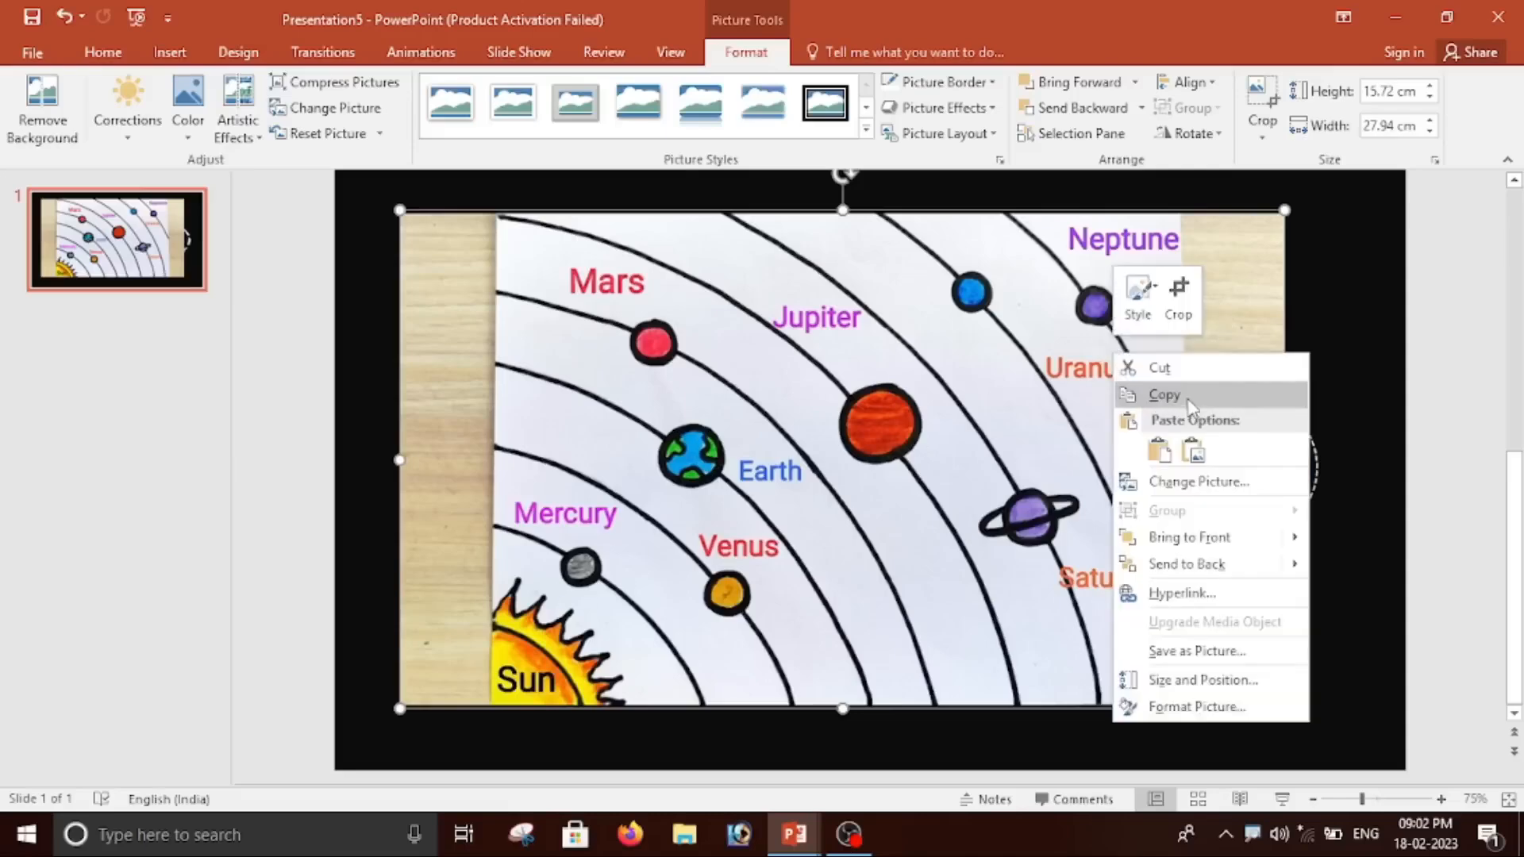
{"action": "left_click", "coordinate": [1179, 367]}
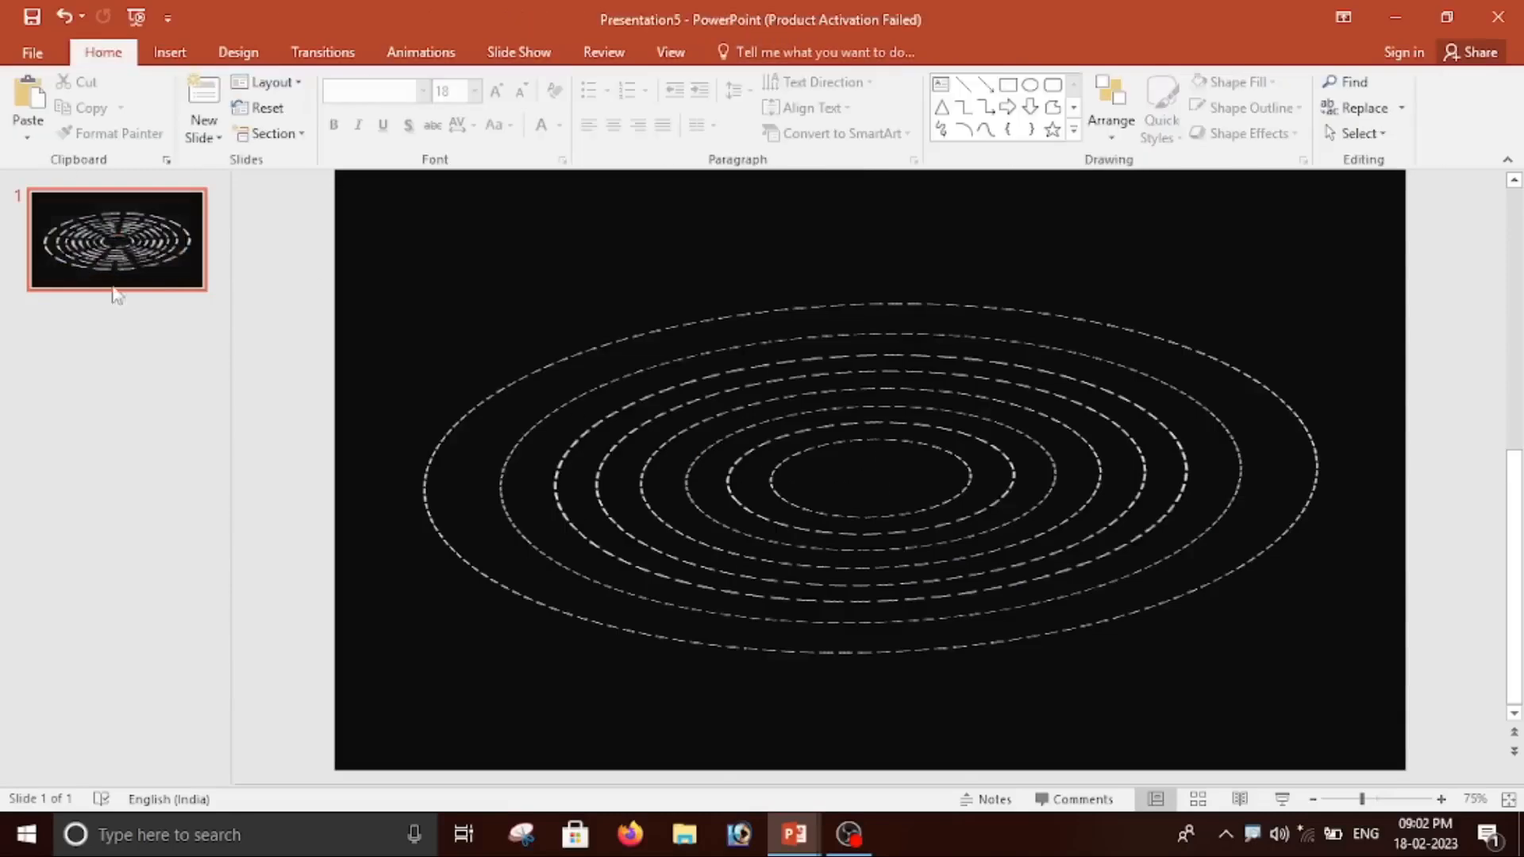
Insert the sun picture from New folder inside the clip art folder on Local Disk (D:).
{"action": "left_click", "coordinate": [170, 52]}
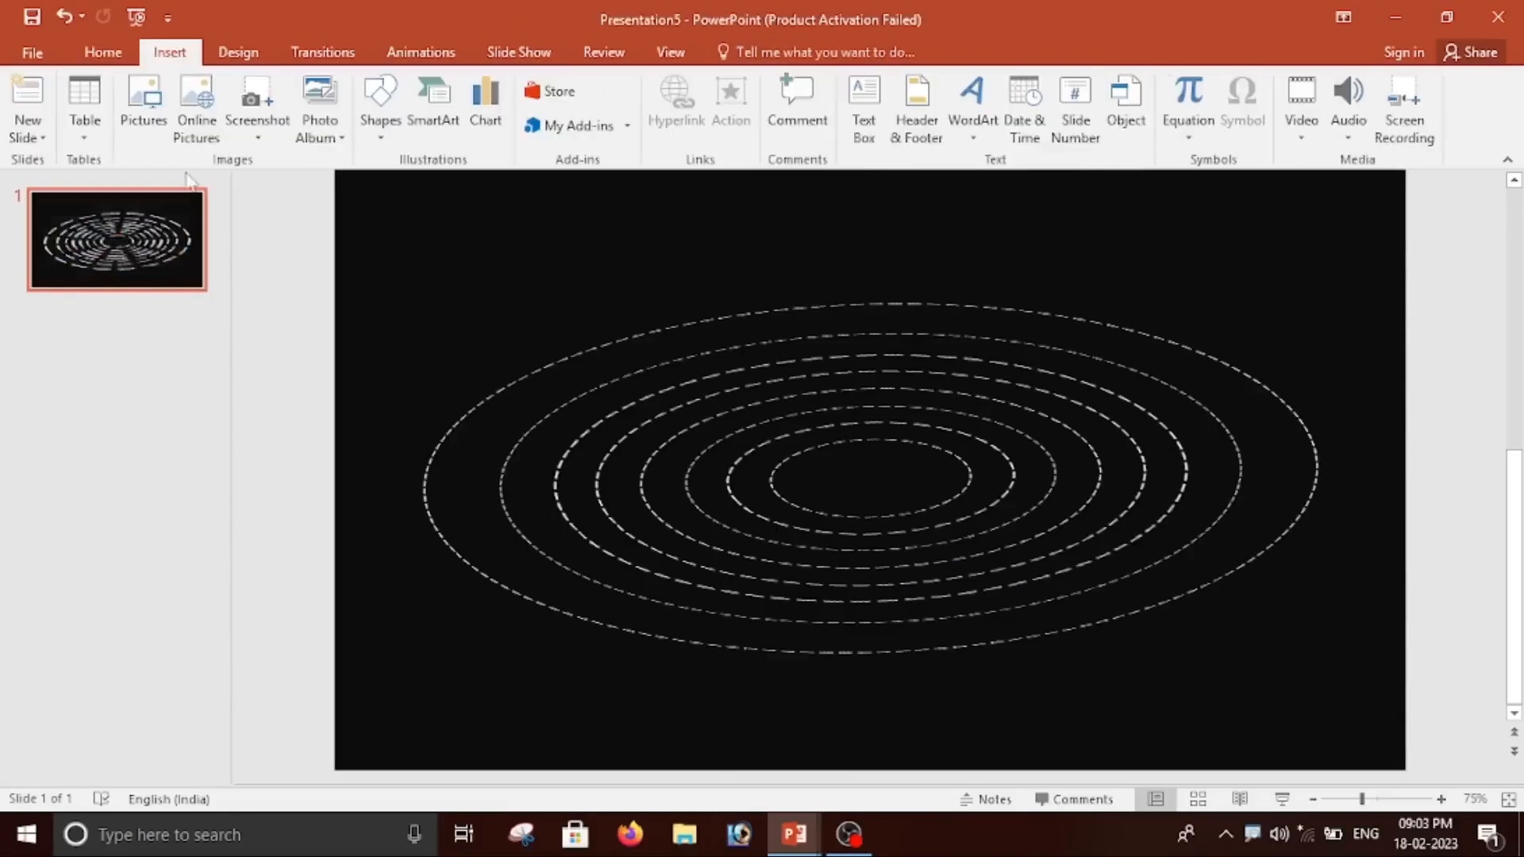
{"action": "left_click", "coordinate": [144, 127]}
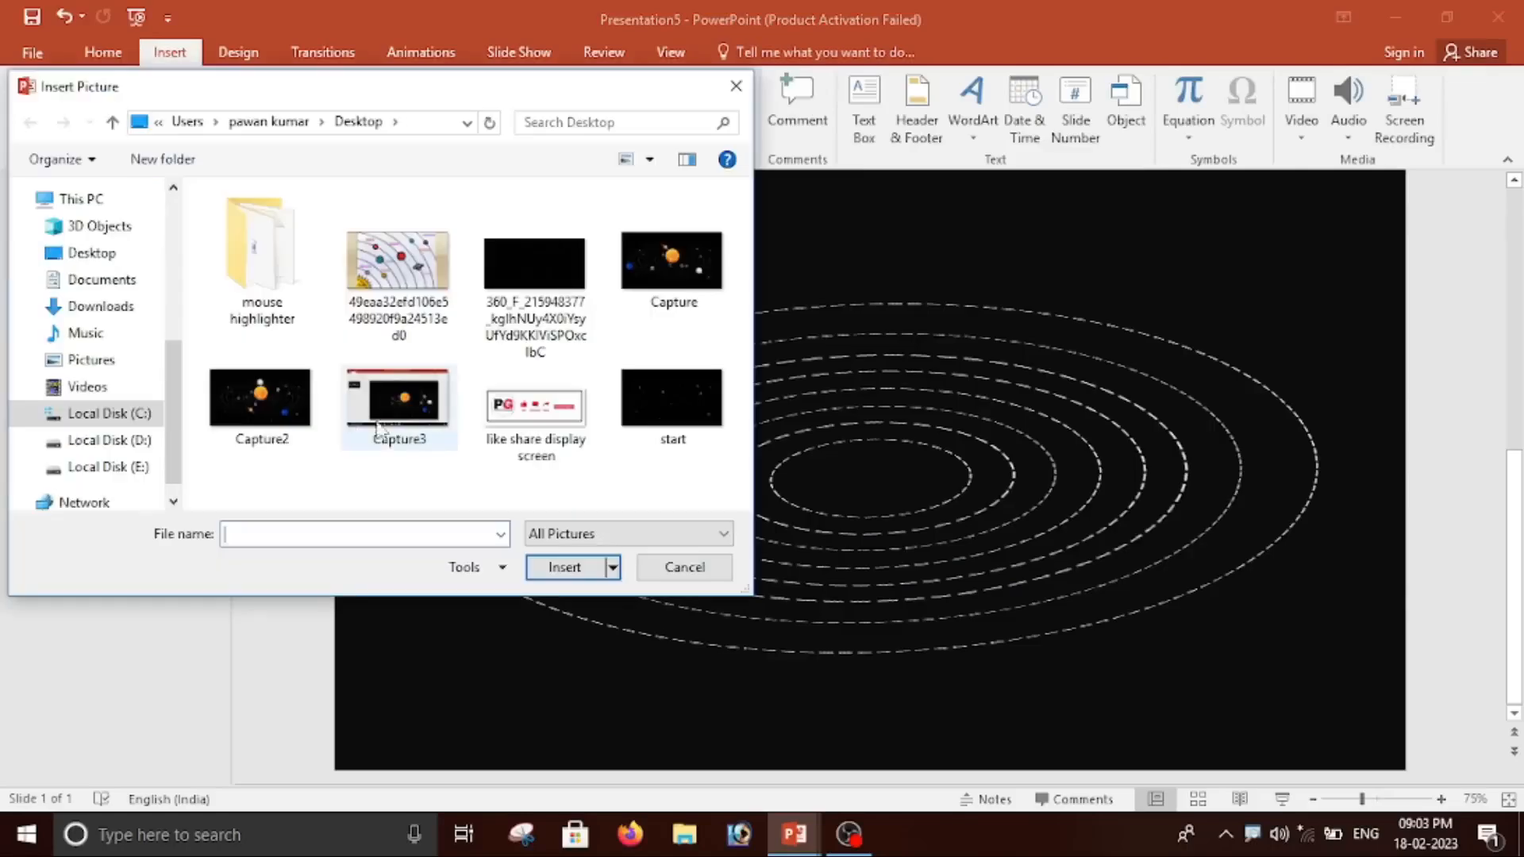
{"action": "left_click", "coordinate": [143, 442]}
{"action": "double_click", "coordinate": [255, 212]}
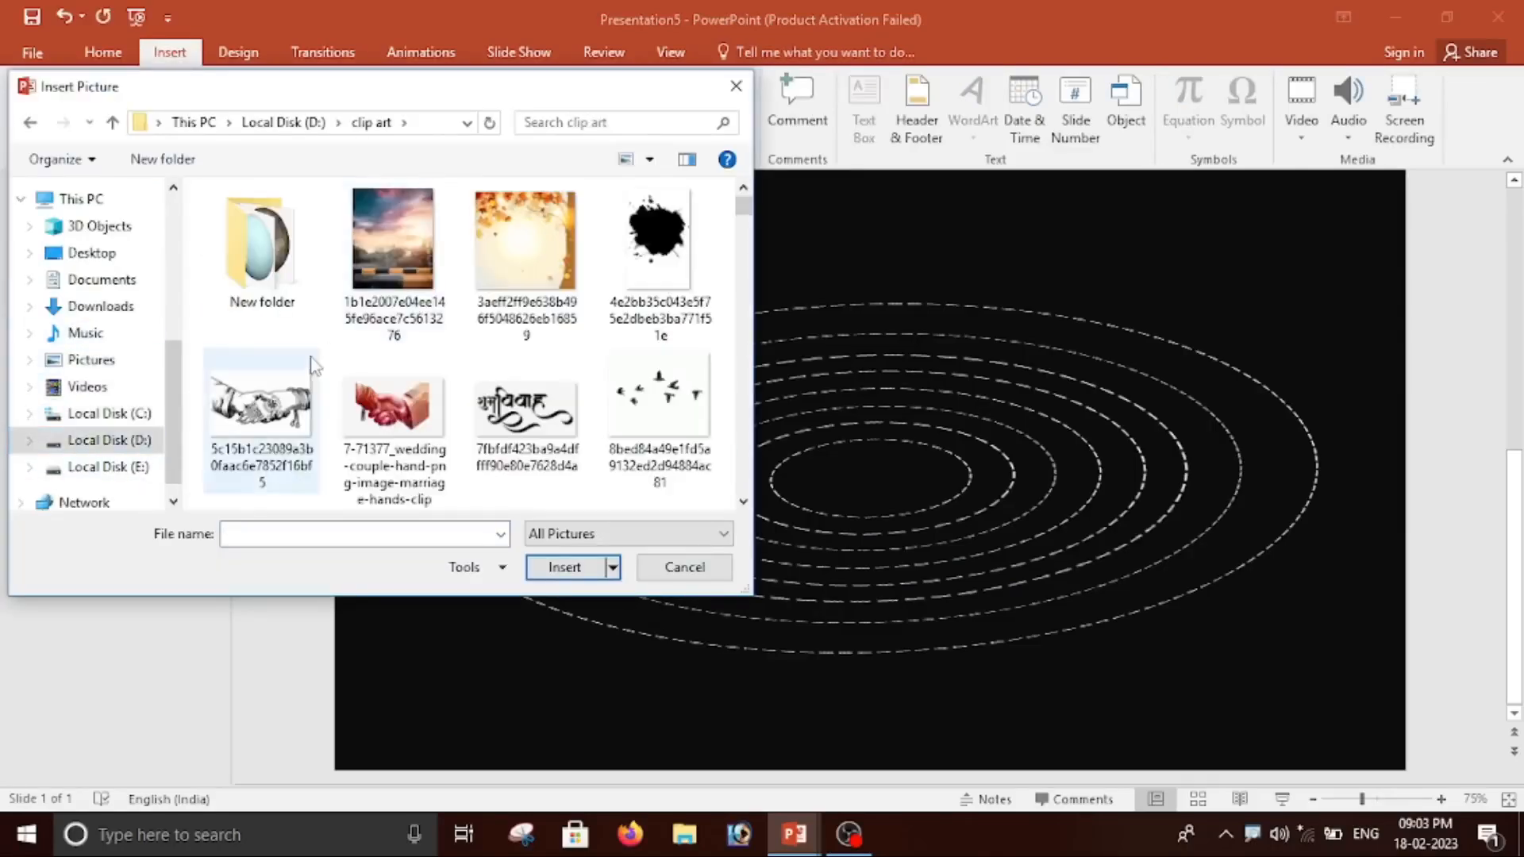
{"action": "double_click", "coordinate": [267, 254]}
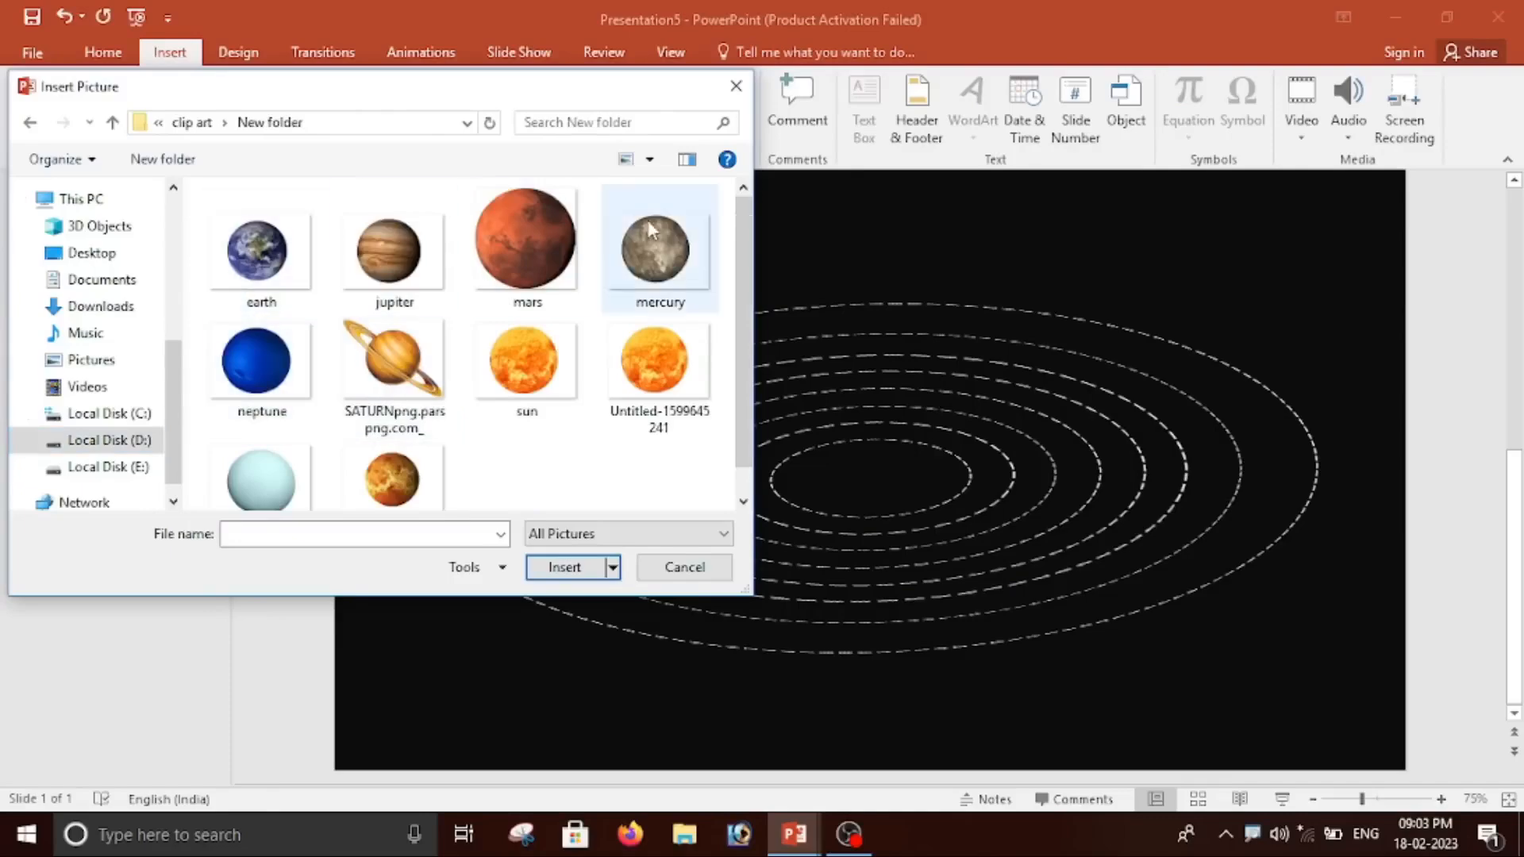
{"action": "mouse_move", "coordinate": [747, 370]}
{"action": "left_mouse_down"}
{"action": "mouse_move", "coordinate": [743, 480]}
{"action": "mouse_move", "coordinate": [745, 369]}
{"action": "left_mouse_up"}
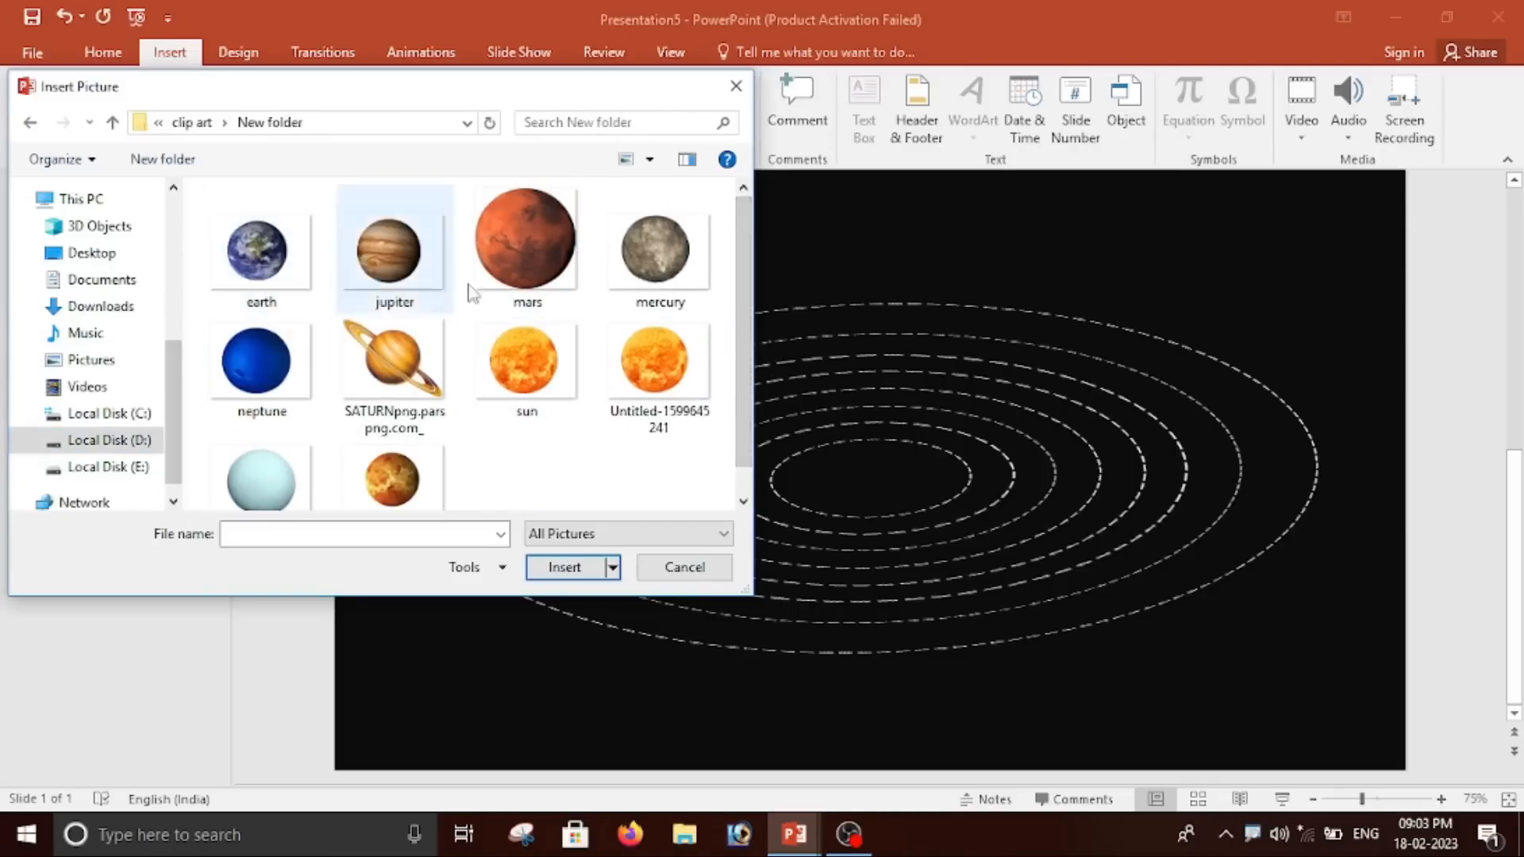
{"action": "scroll", "coordinate": [528, 460], "scroll_direction": "down", "scroll_amount": 1}
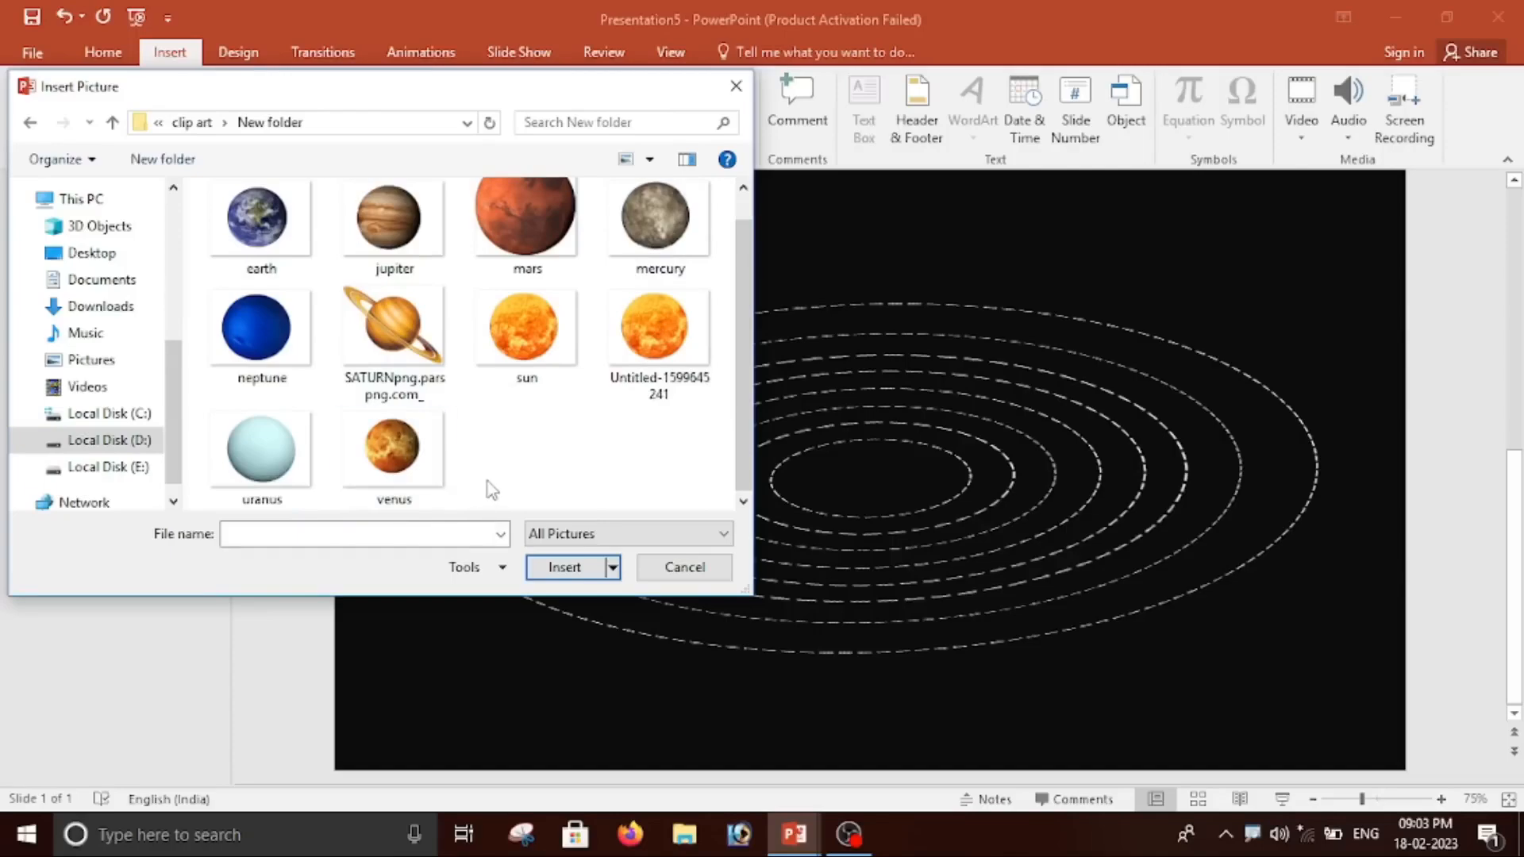
{"action": "scroll", "coordinate": [513, 476], "scroll_direction": "up", "scroll_amount": 1}
{"action": "scroll", "coordinate": [516, 477], "scroll_direction": "down", "scroll_amount": 1}
{"action": "scroll", "coordinate": [482, 484], "scroll_direction": "up", "scroll_amount": 1}
{"action": "left_click", "coordinate": [530, 385]}
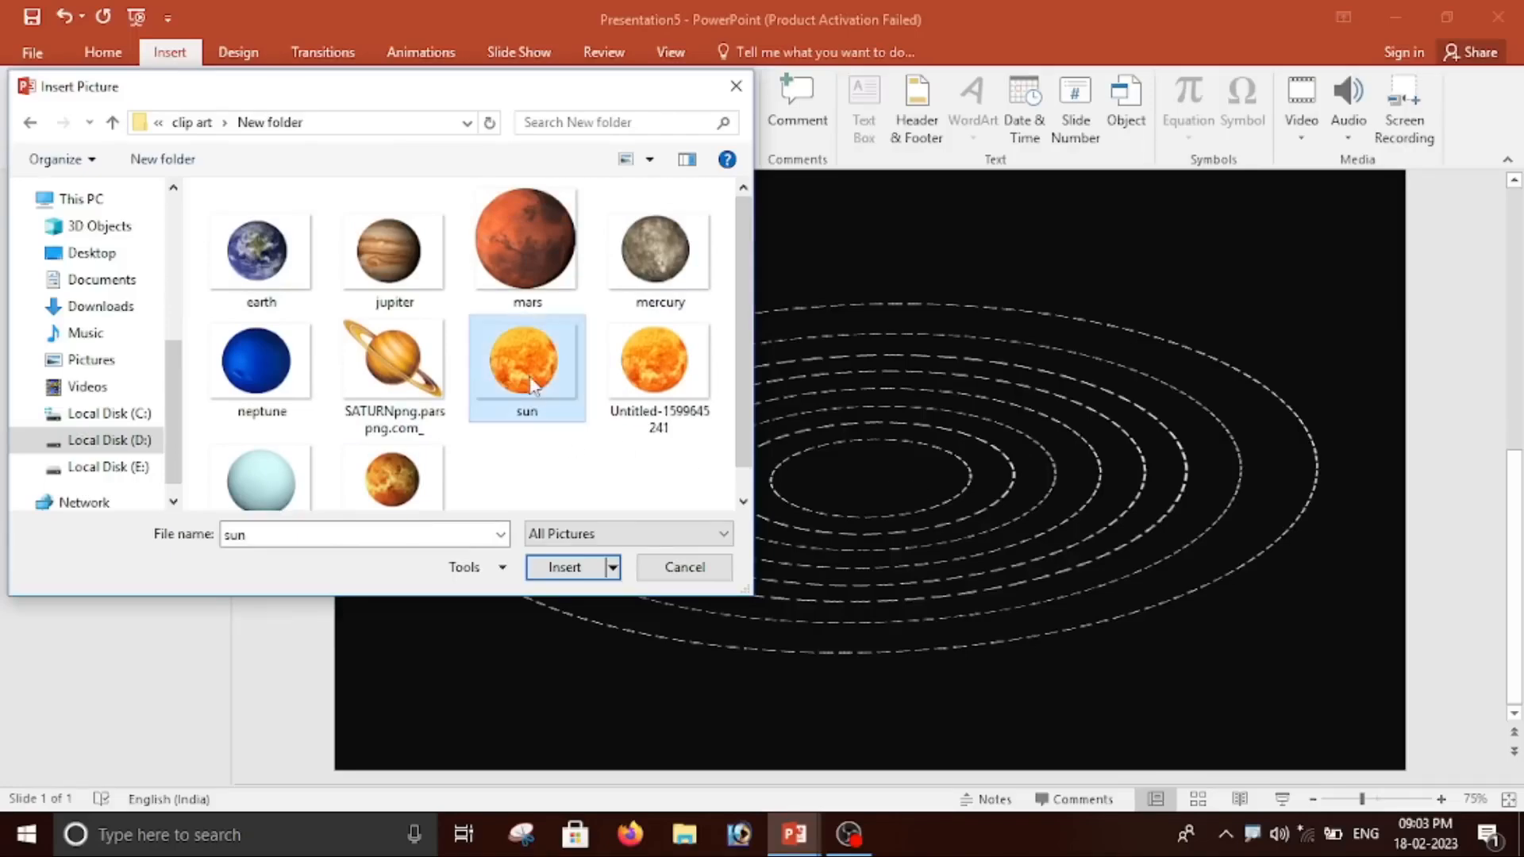
{"action": "left_click", "coordinate": [557, 567]}
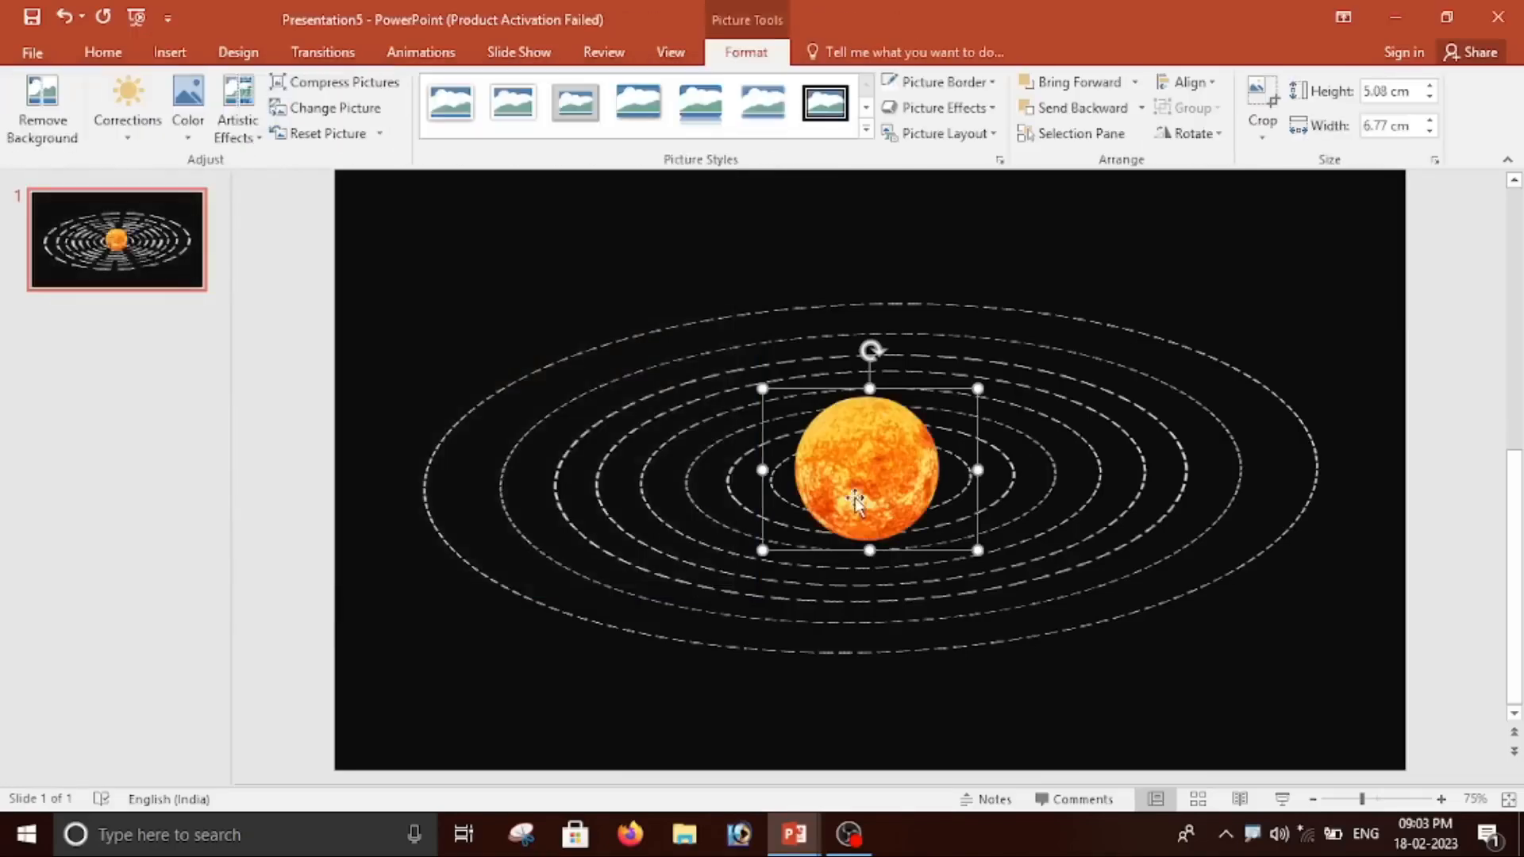
Shrink the sun picture proportionally to about 4.21 by 5.62 cm and position it over the innermost orbit, slightly above its centre.
{"action": "left_click_drag", "start_coordinate": [860, 483], "coordinate": [854, 455]}
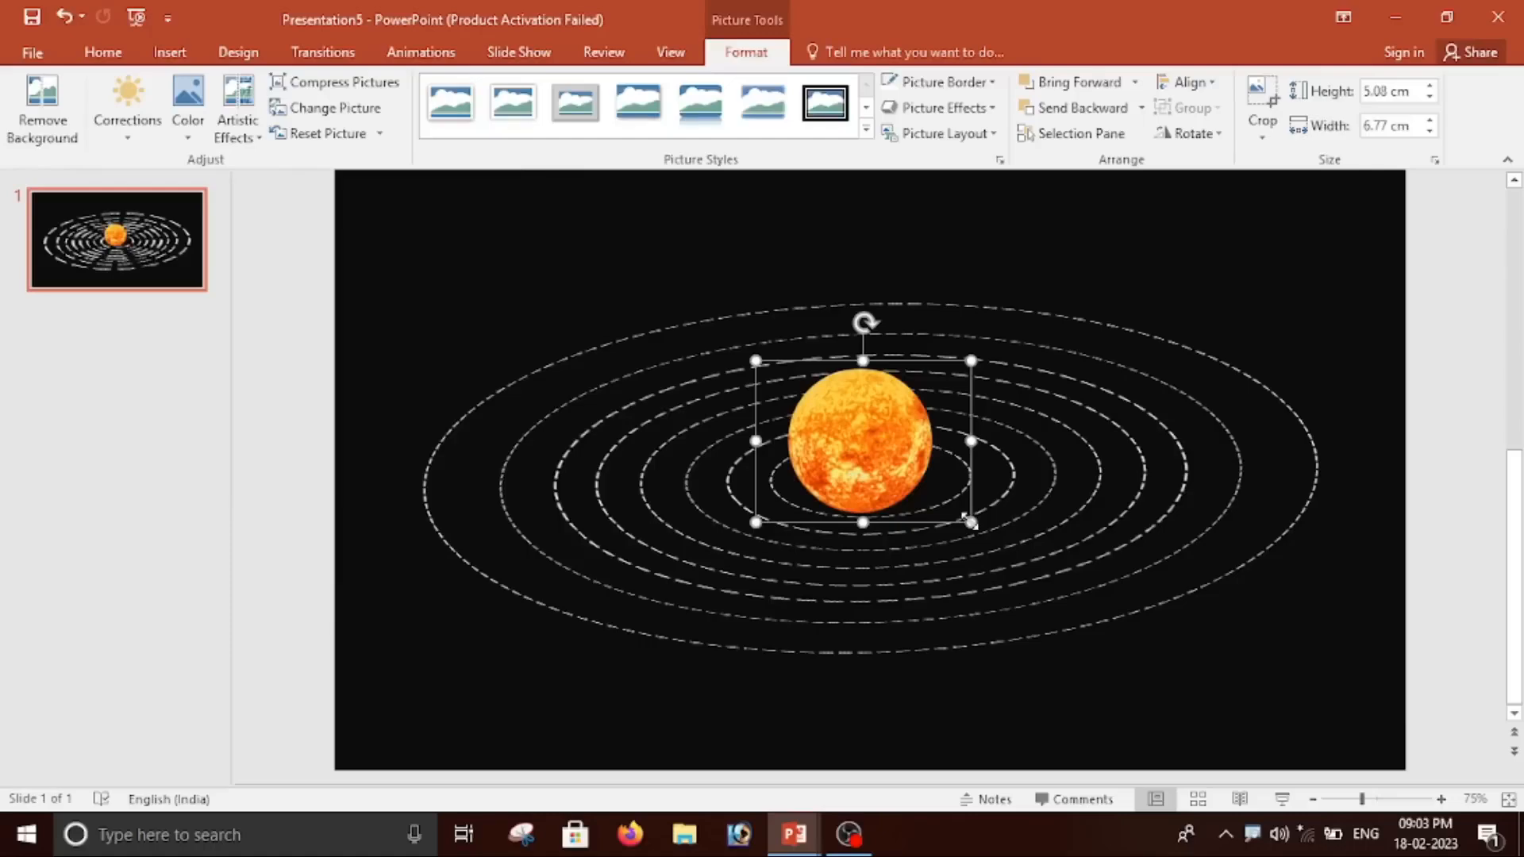
{"action": "left_click_drag", "start_coordinate": [963, 520], "coordinate": [944, 505]}
{"action": "mouse_move", "coordinate": [859, 423]}
{"action": "left_mouse_down"}
{"action": "mouse_move", "coordinate": [866, 452]}
{"action": "mouse_move", "coordinate": [870, 432]}
{"action": "left_mouse_up"}
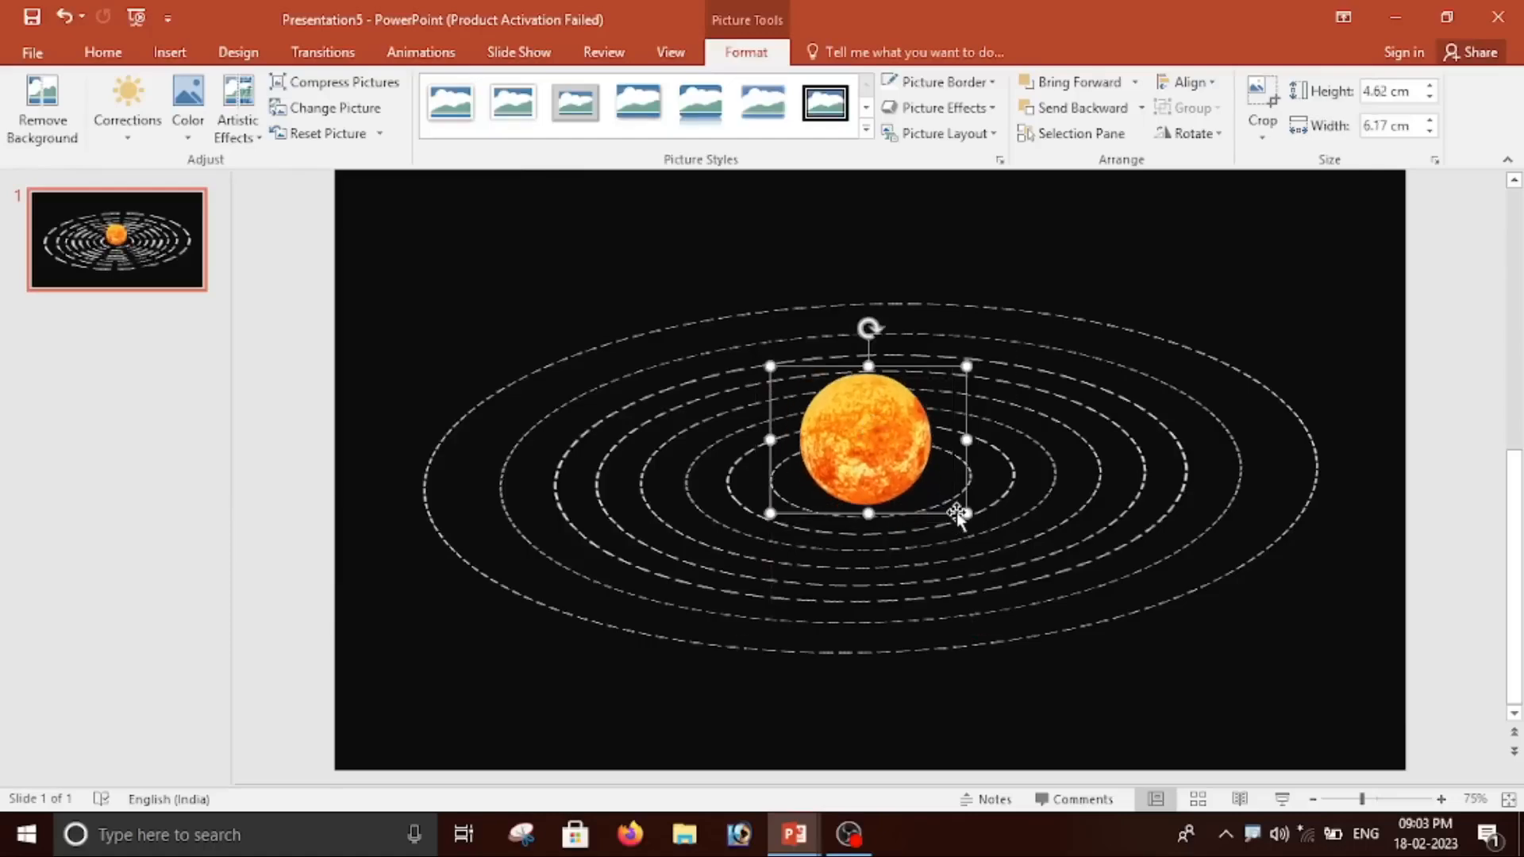
{"action": "left_click_drag", "start_coordinate": [968, 513], "coordinate": [945, 500]}
{"action": "left_click_drag", "start_coordinate": [878, 439], "coordinate": [876, 441]}
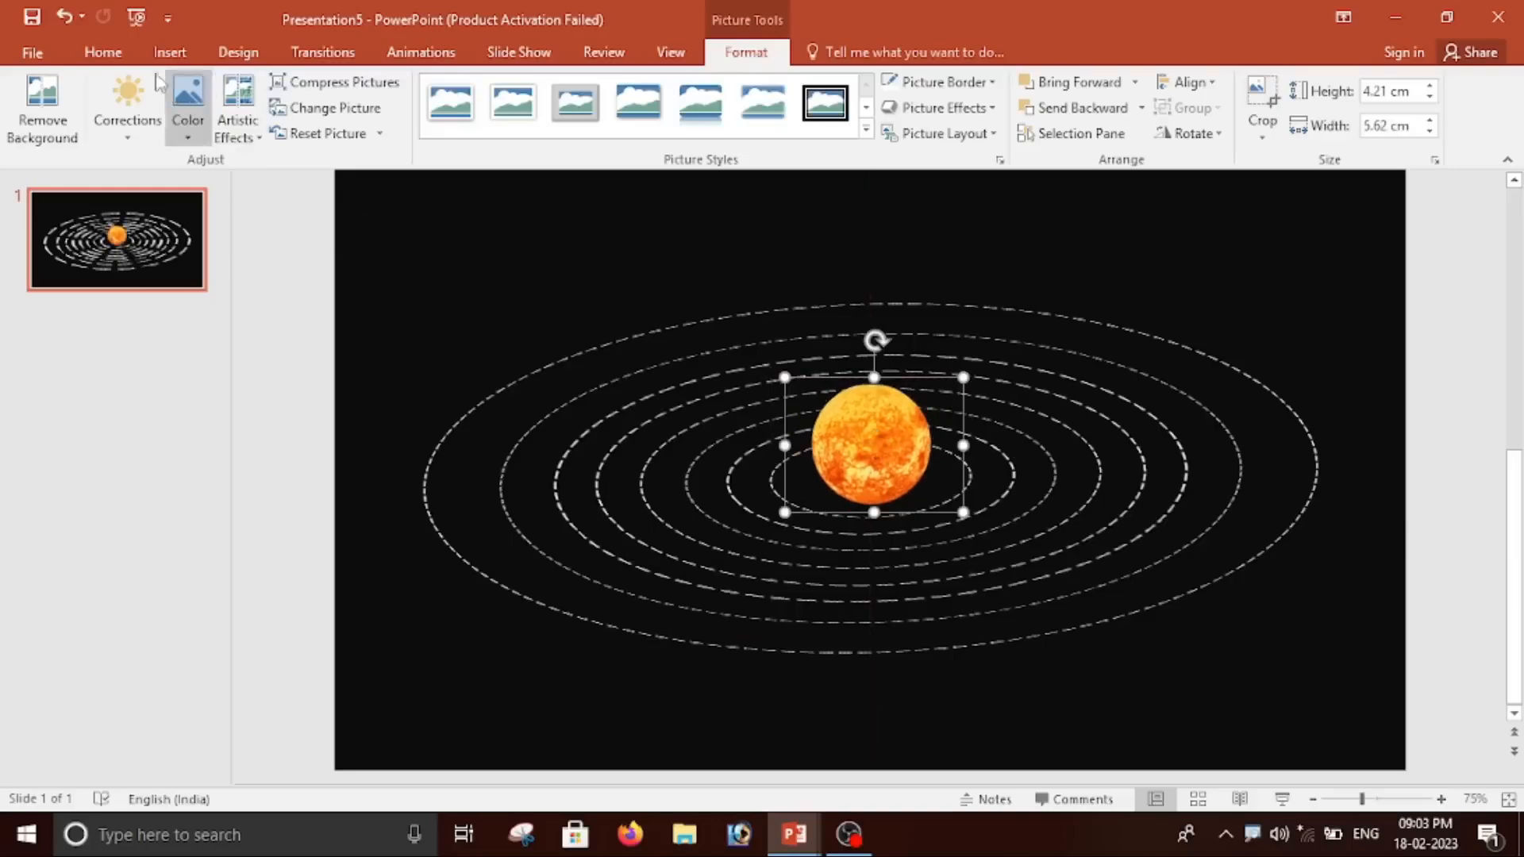
Start inserting another picture onto the slide.
{"action": "left_click", "coordinate": [171, 54]}
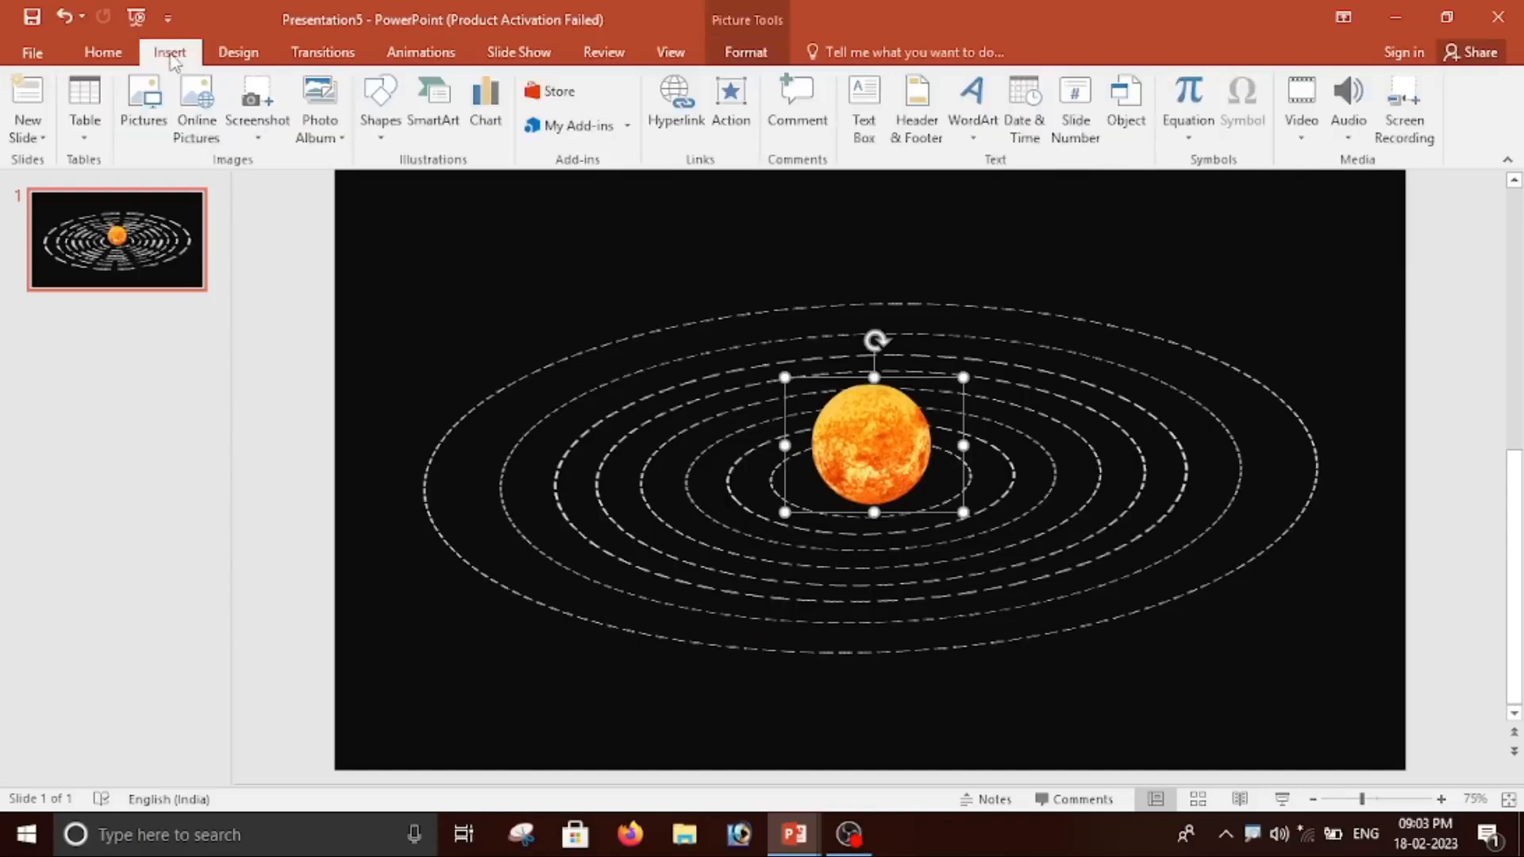